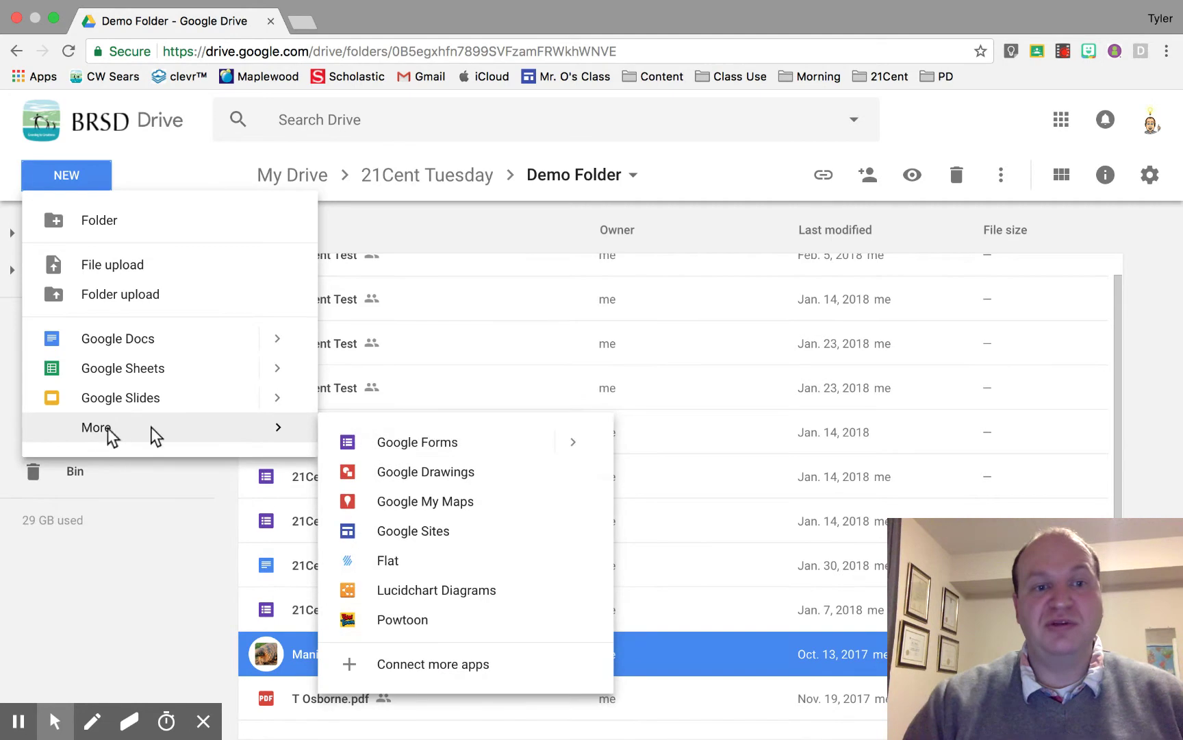
Create a blank Google Form in the shared Demo Folder, accepting the folder's sharing permissions, and title it Leaderboard
click(416, 439)
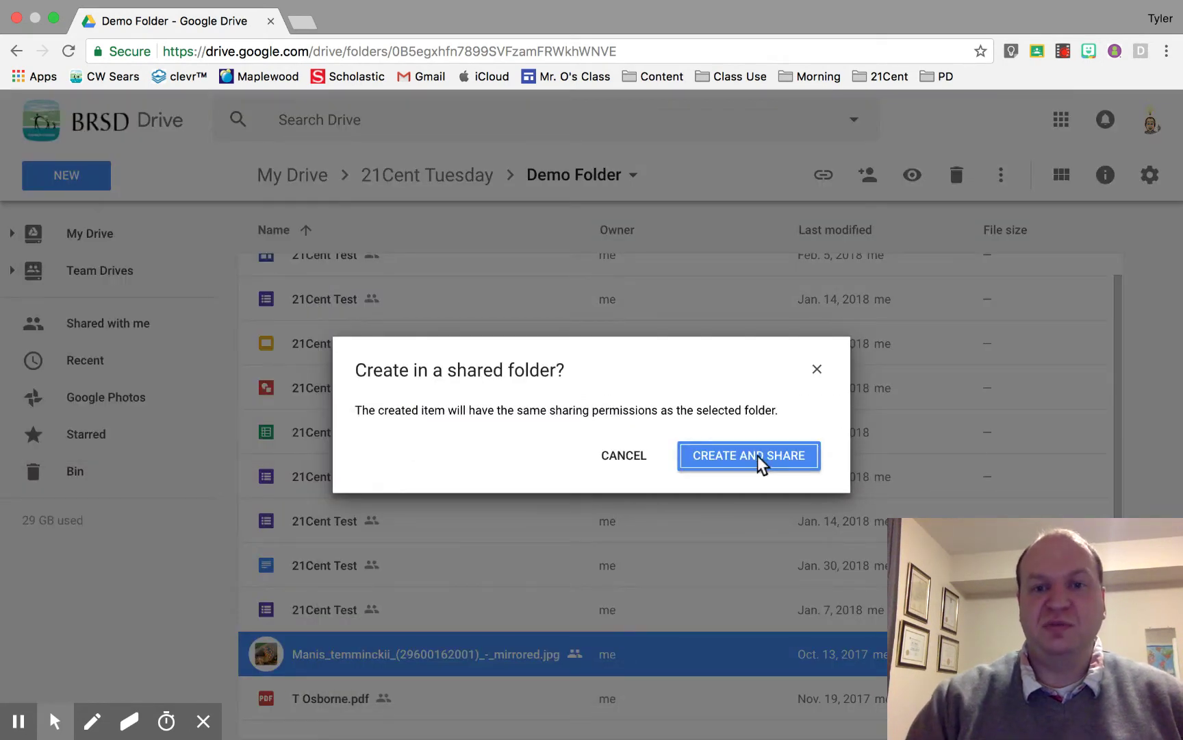
click(758, 456)
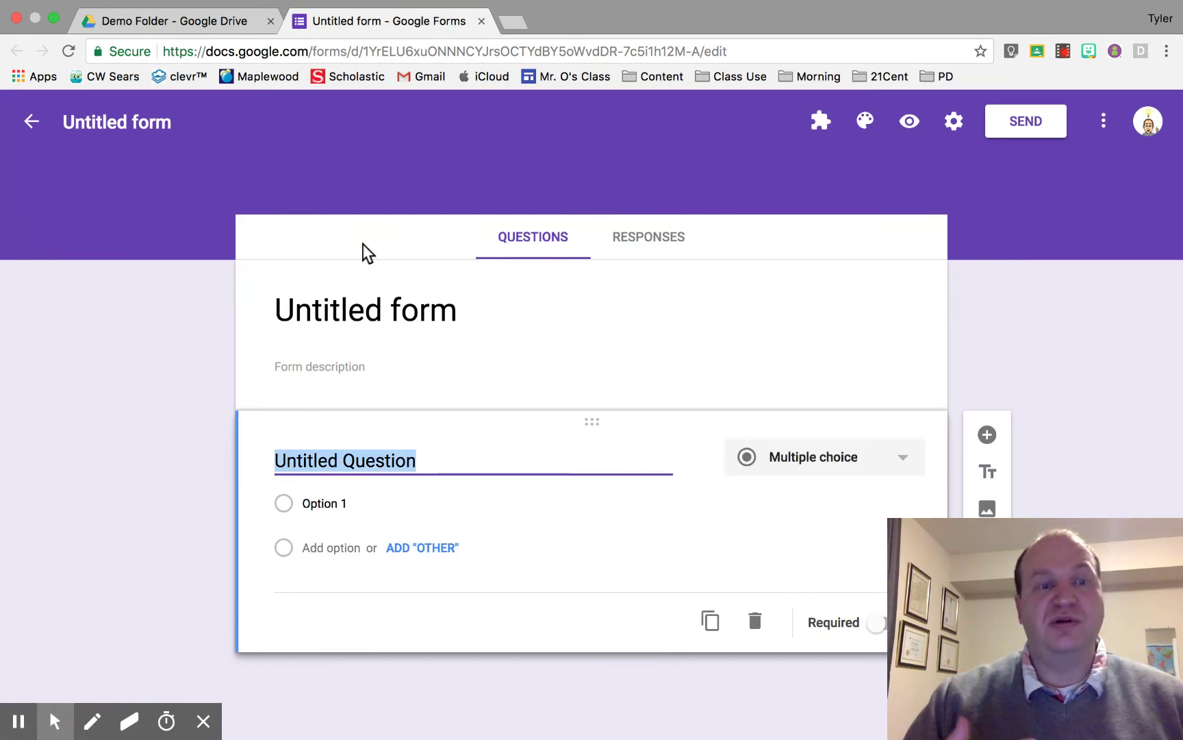
click(140, 123)
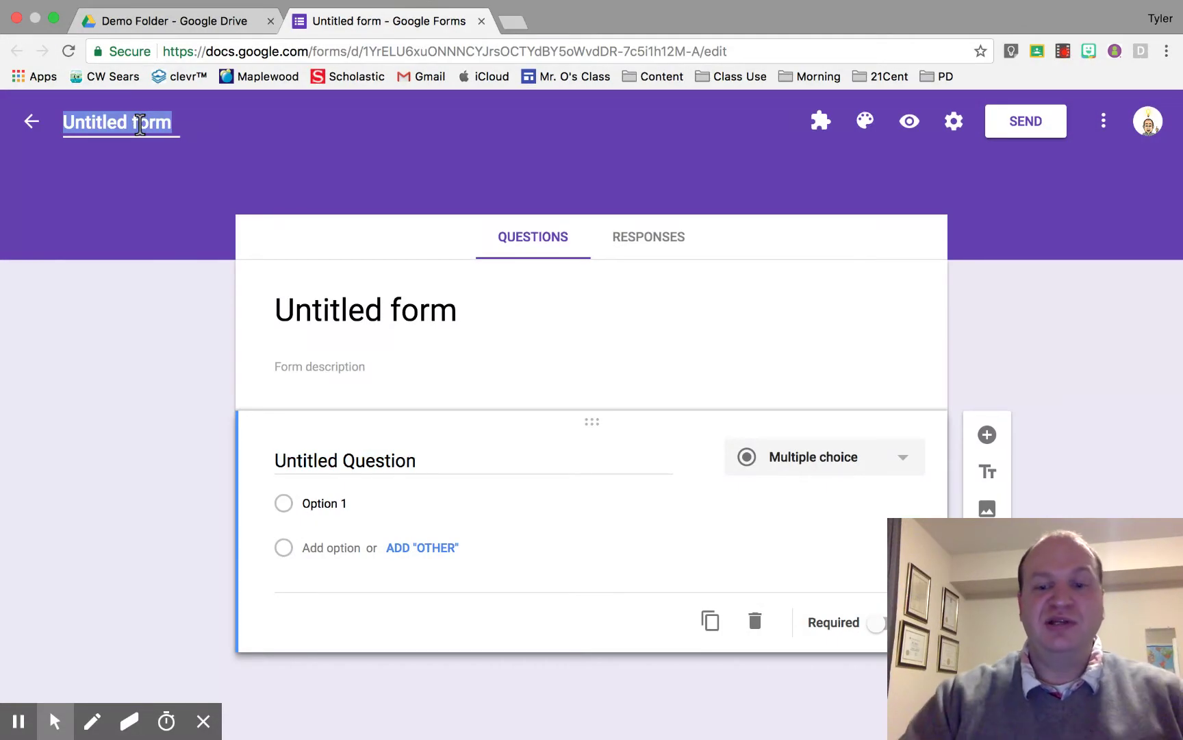
text(Lead)
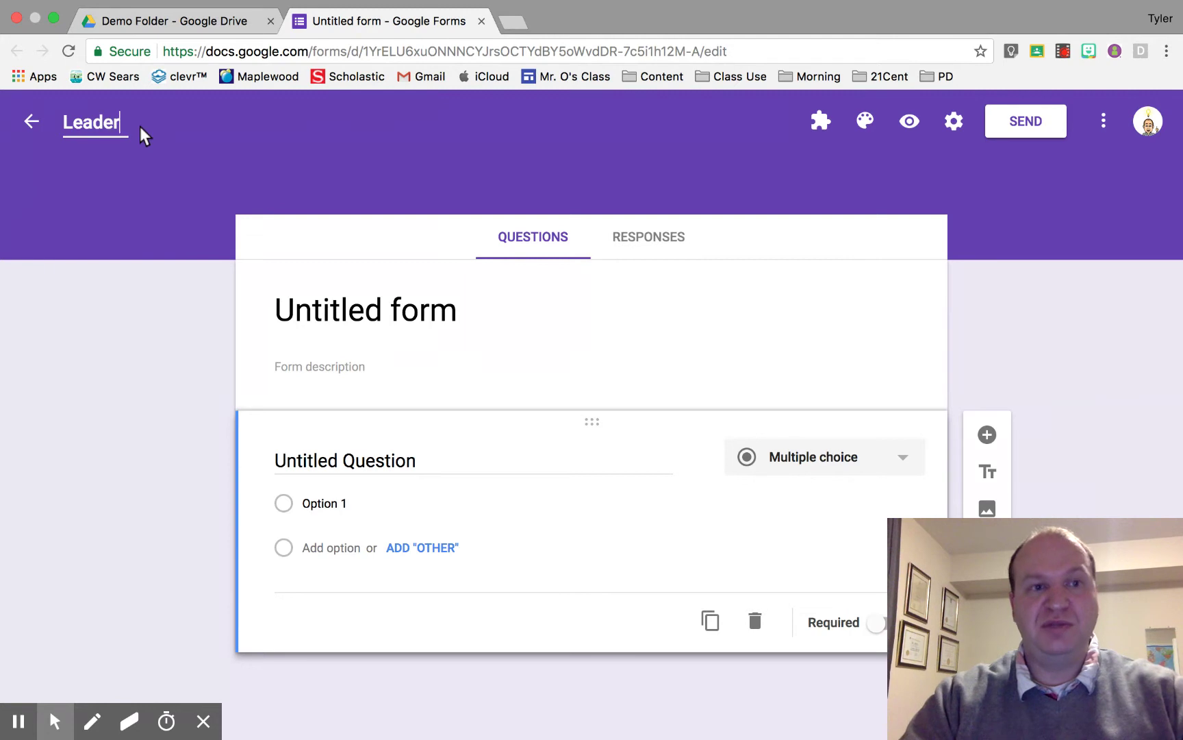
text(er)
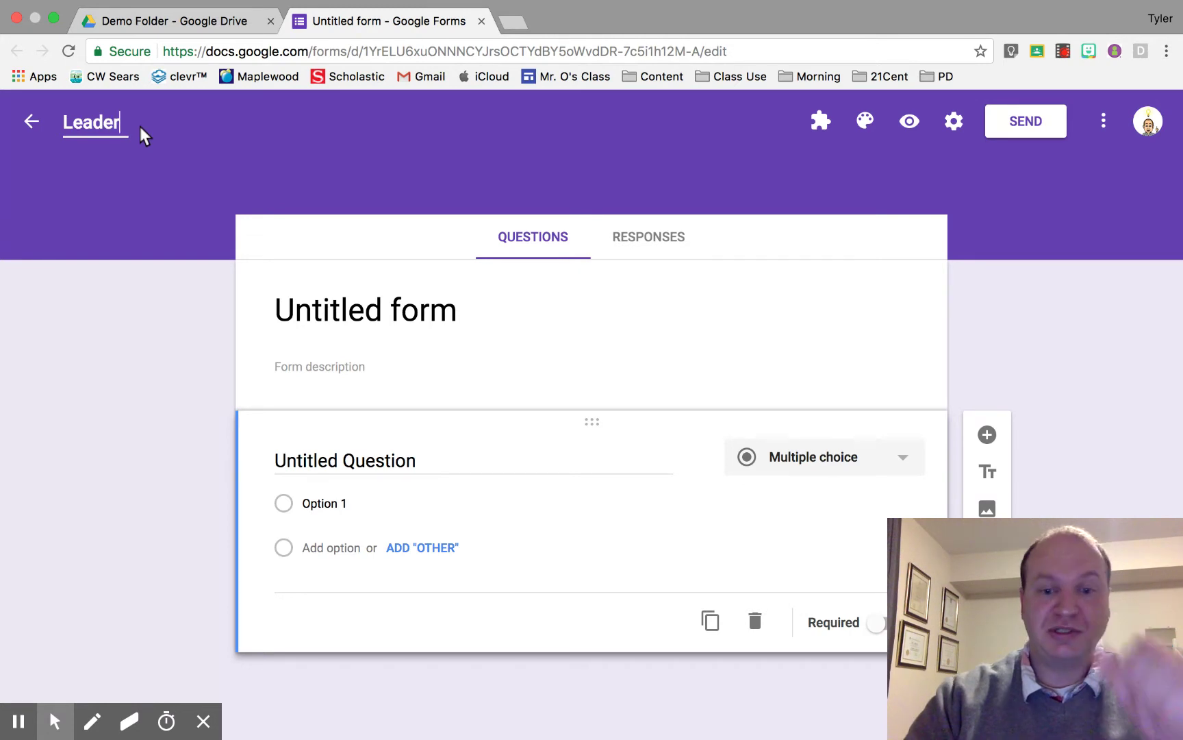
text(board)
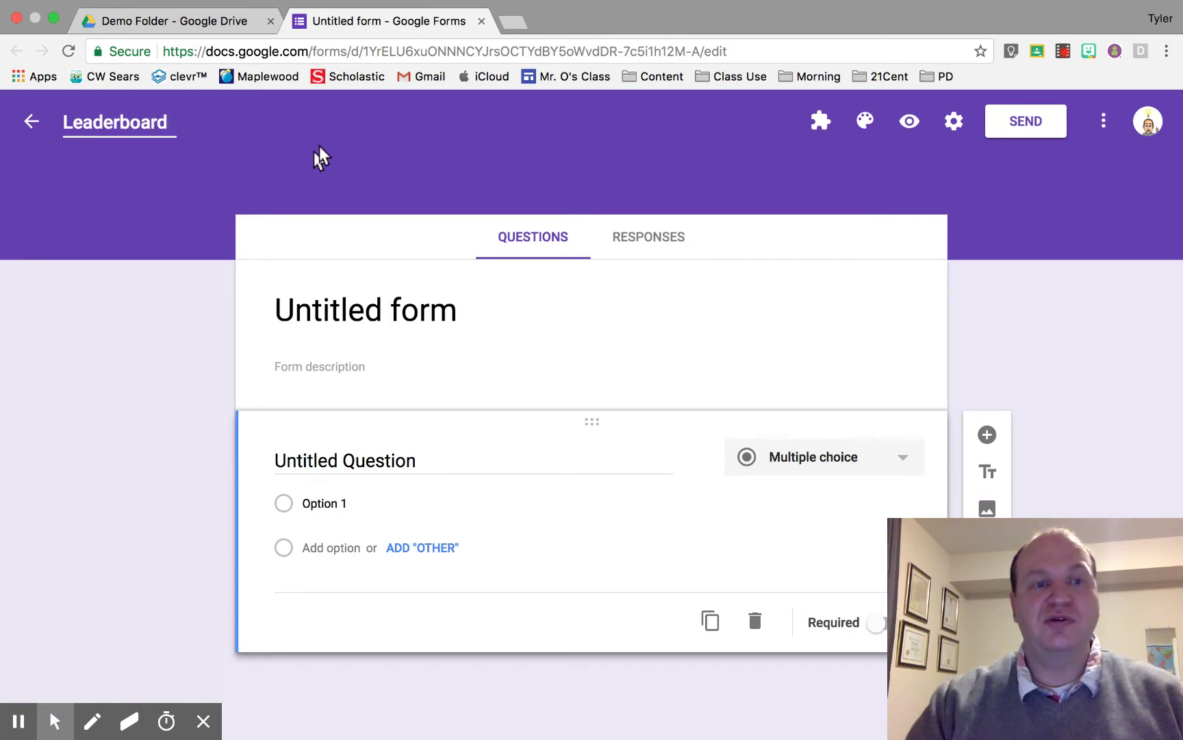
click(308, 311)
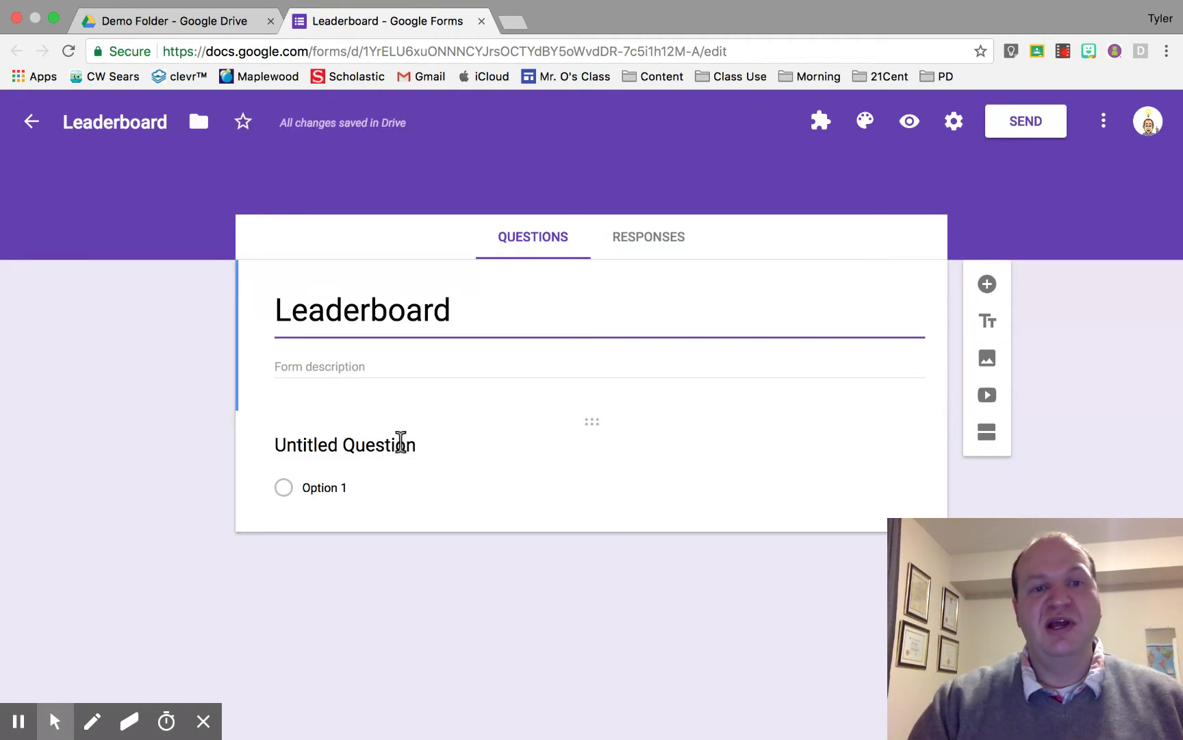
Title the first multiple-choice question House and give it the options Hufflepuff, Slytherin, Ravenclaw and Gryffindor
click(386, 447)
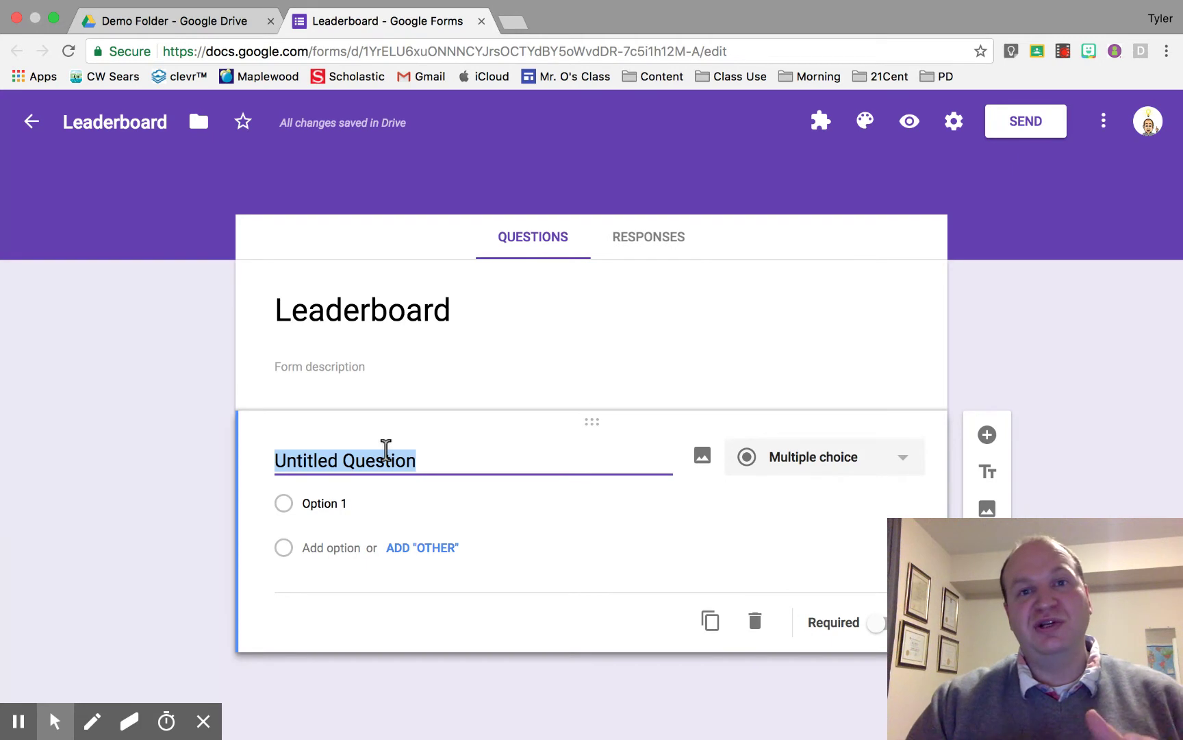
text(House)
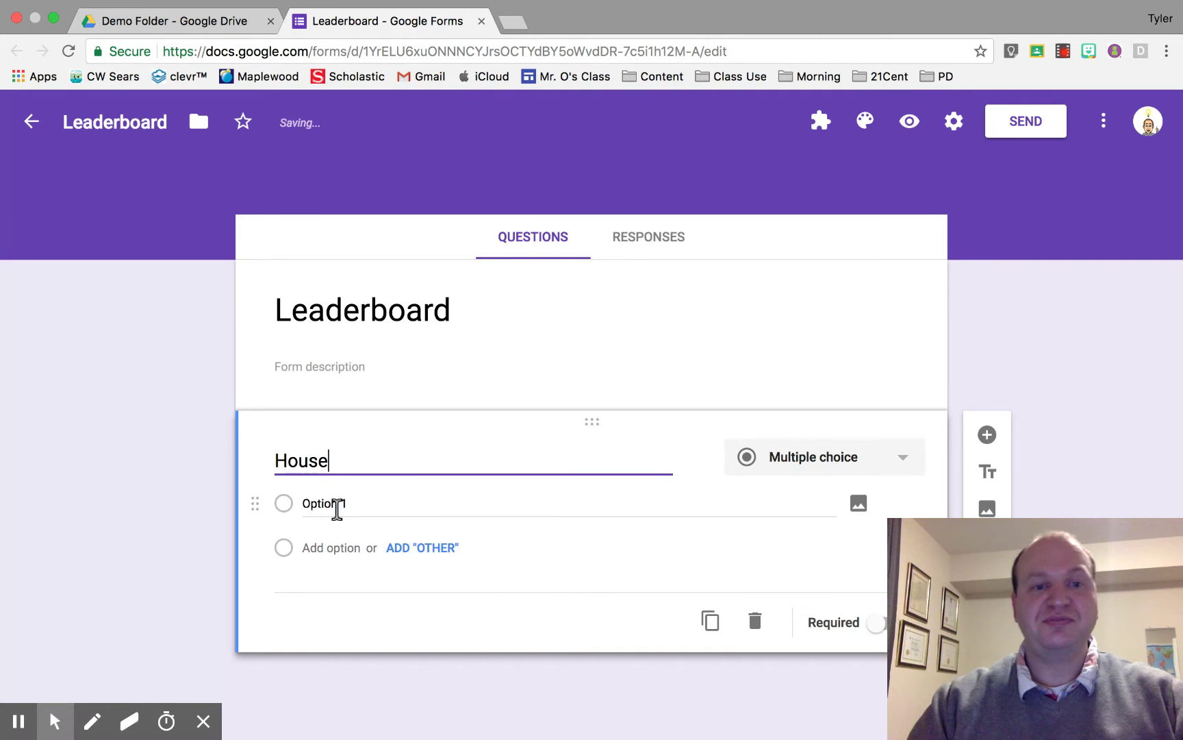
click(337, 507)
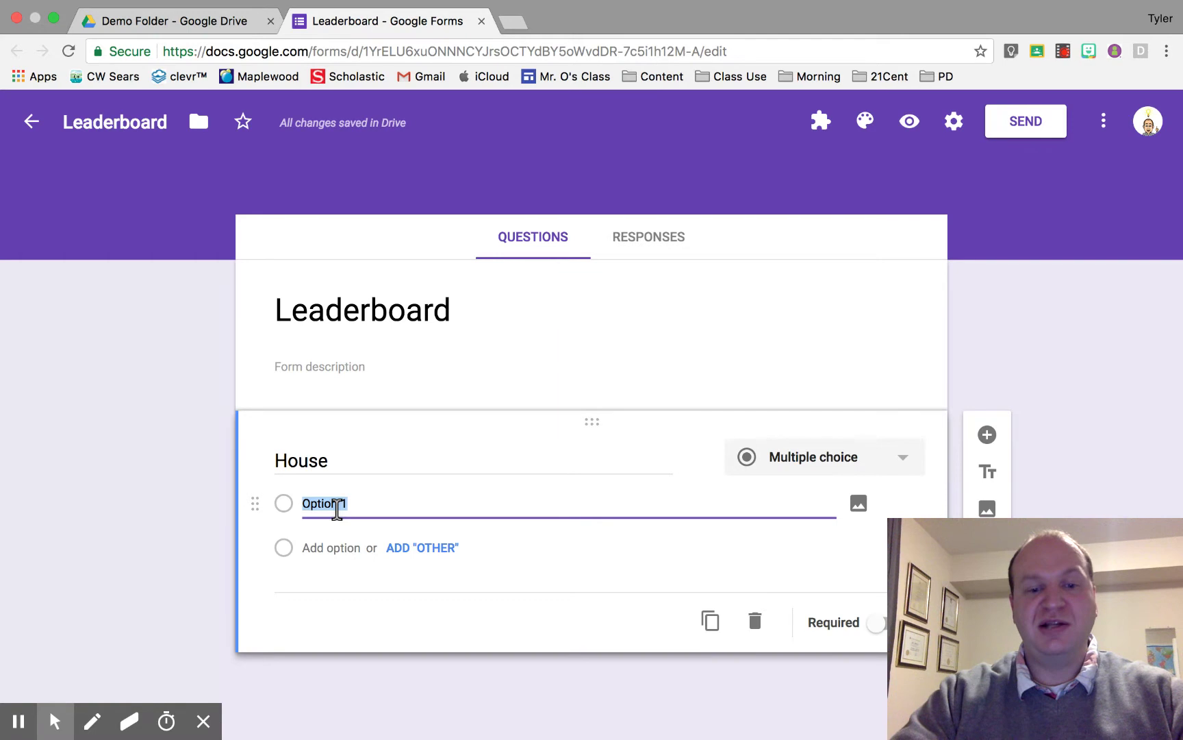
text(Hu)
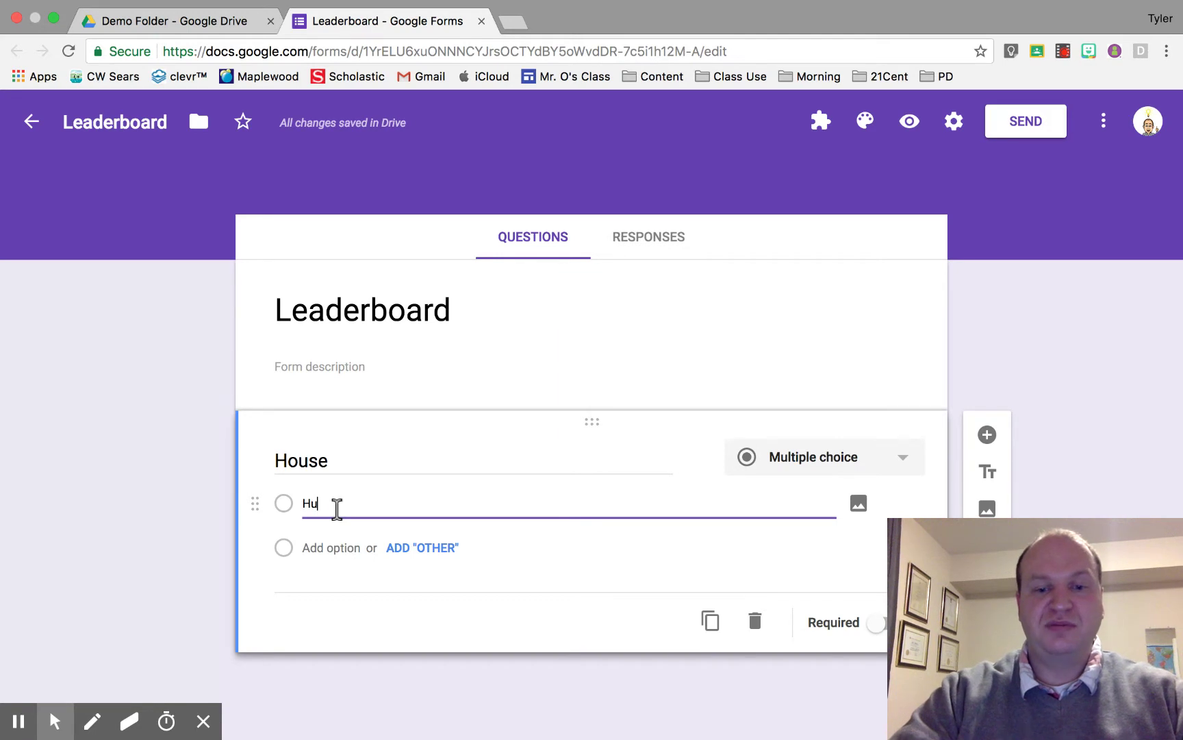
text(fflepuff)
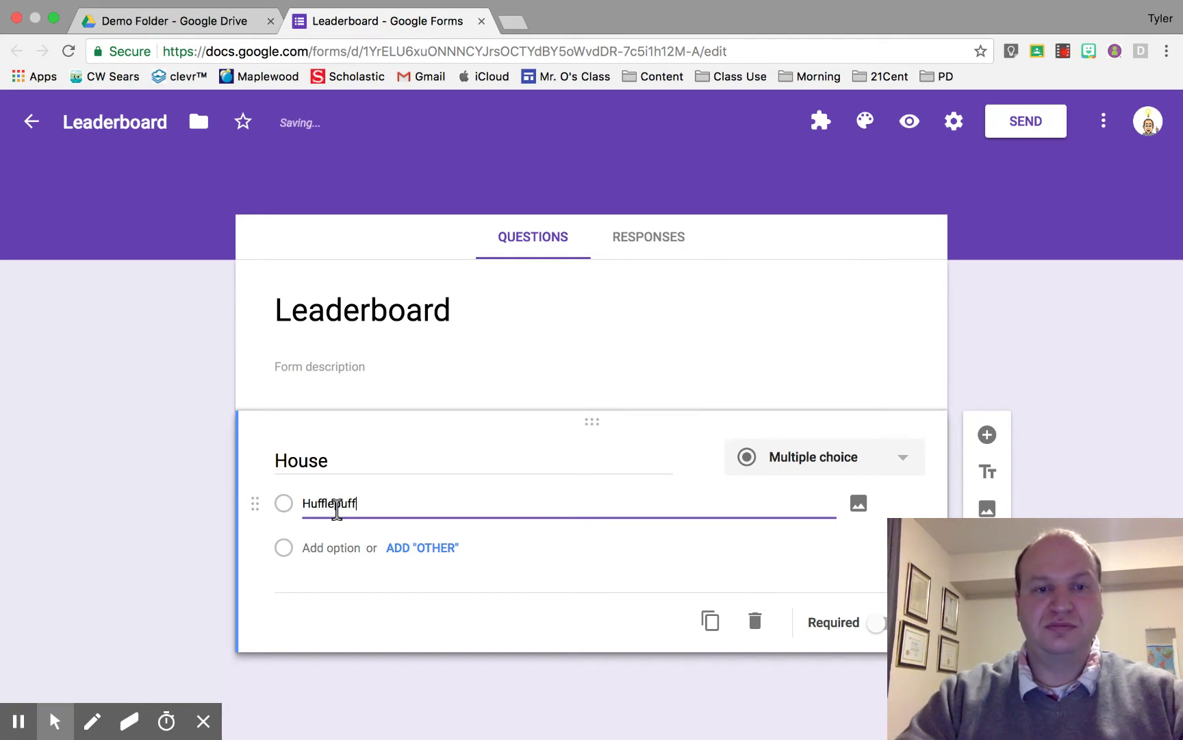
key(Return)
text(Slytherin)
key(Return)
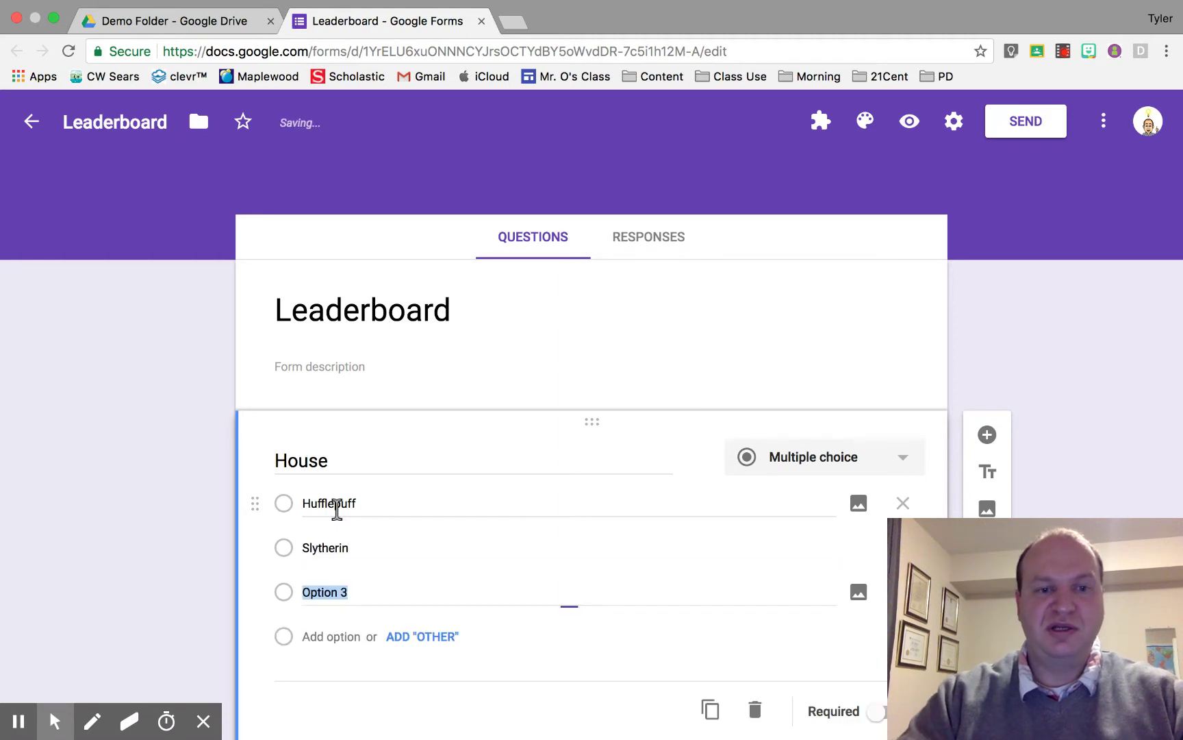
text(Ravenclaw)
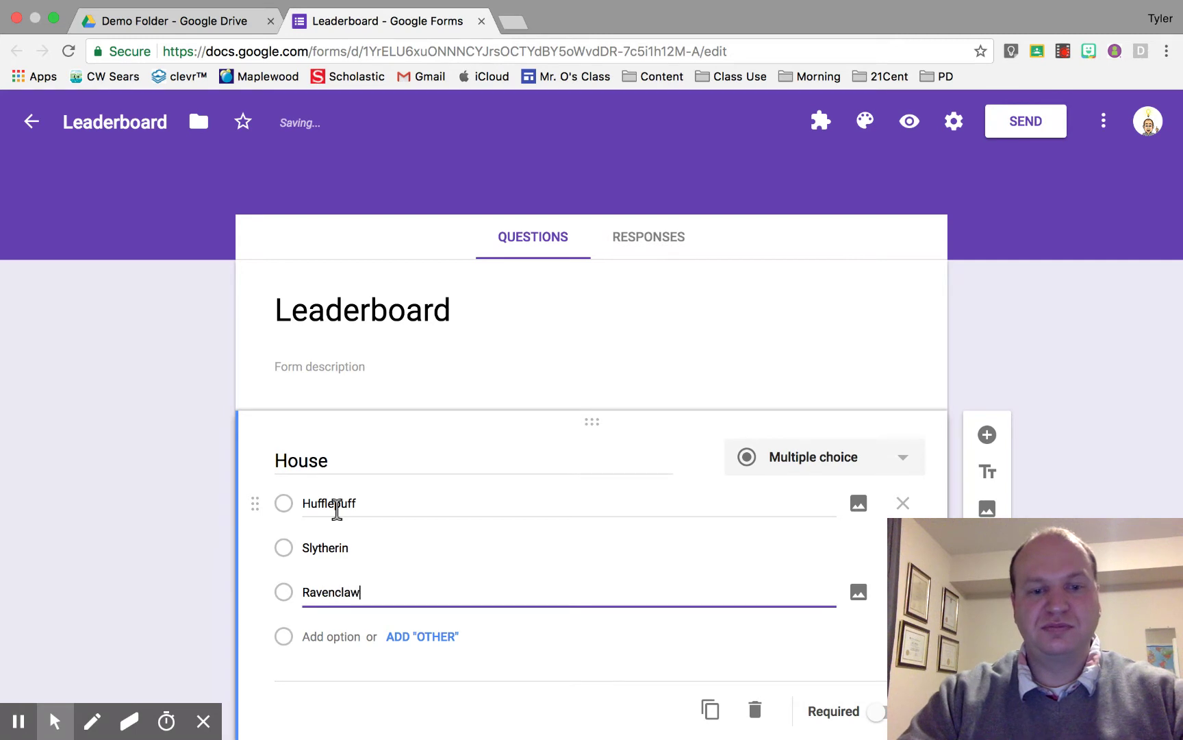
key(Return)
text(Gryffindor)
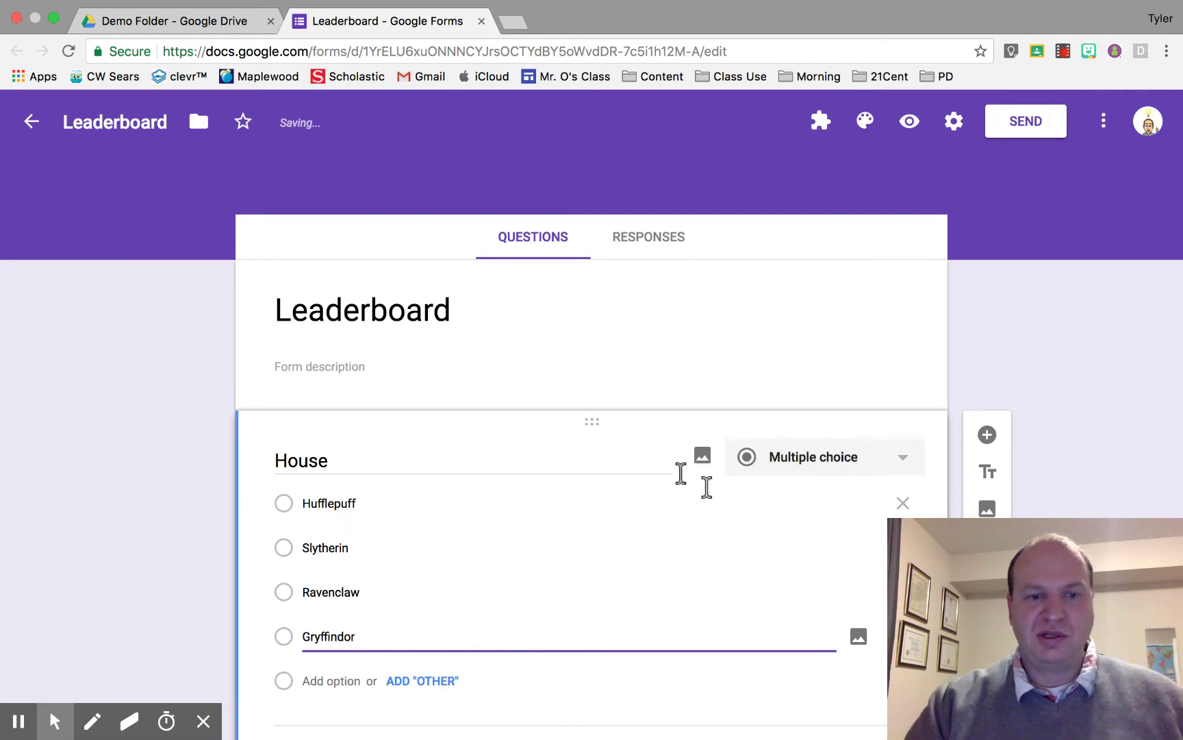
Change the spelling of the fourth House option to Griffindor
scroll(748, 510, down, 1)
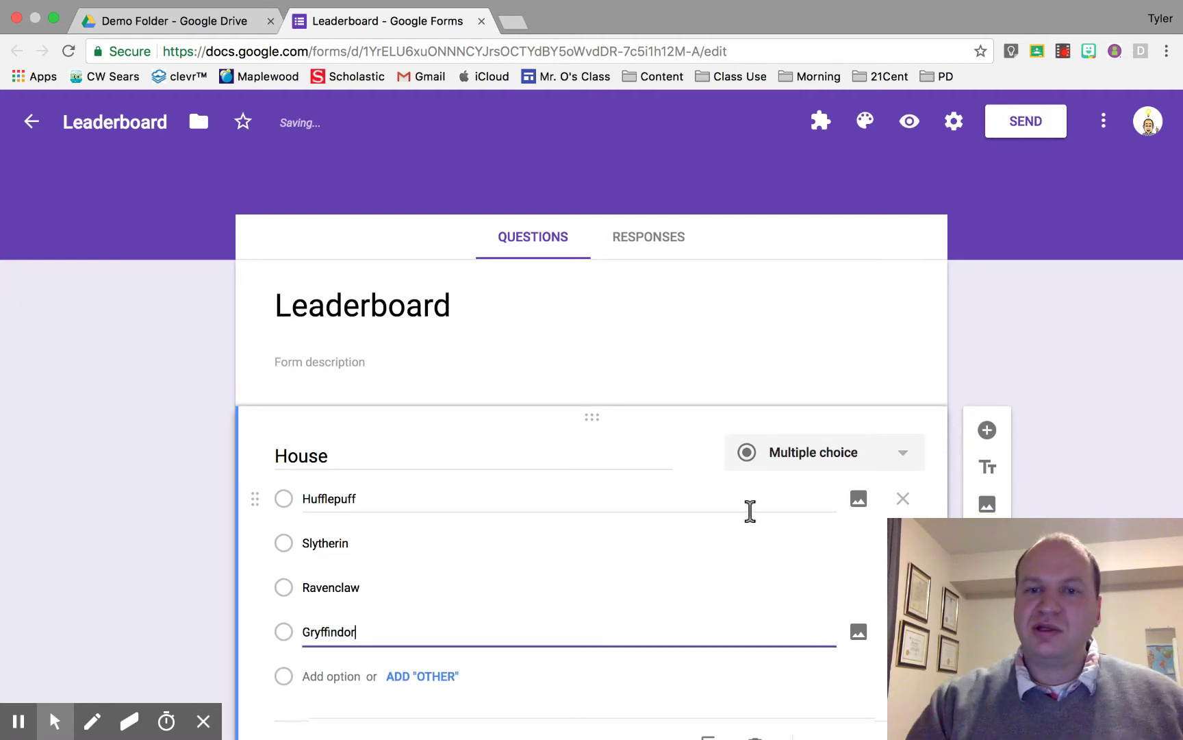
click(320, 621)
key(BackSpace)
text(i)
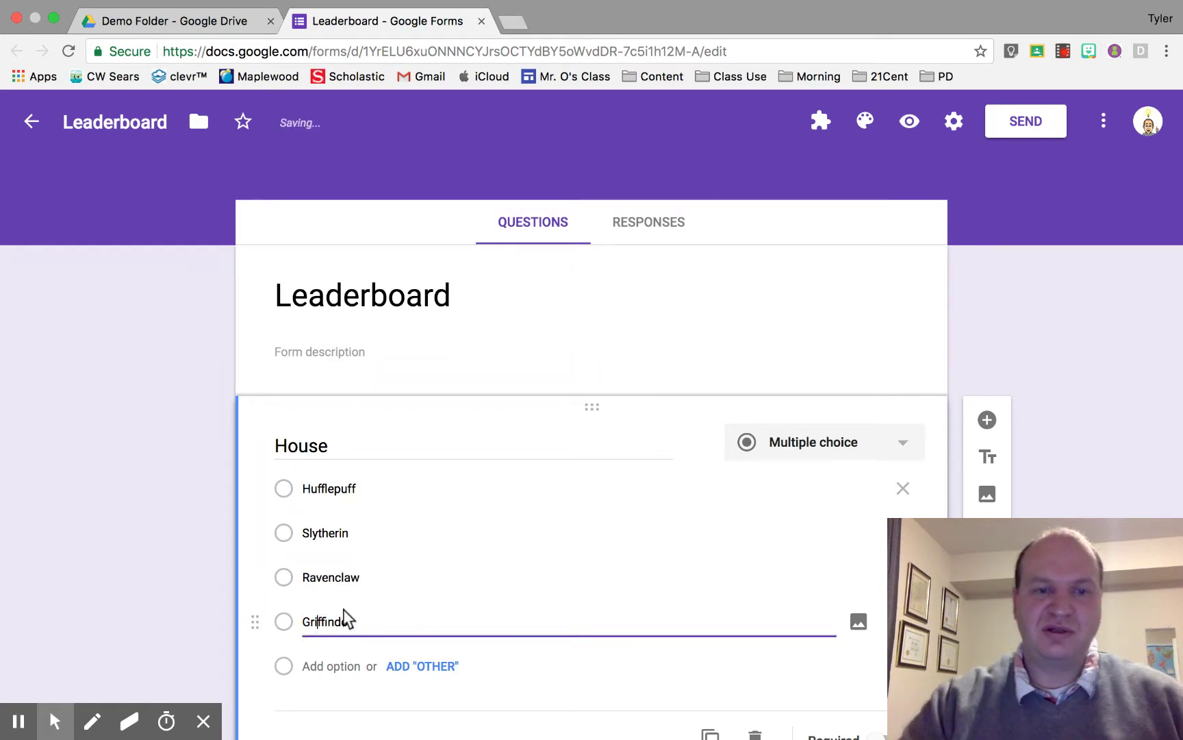
Add the 0.51 Hufflepuff crest image from Google Drive's Classroom > Hogwarts Game folder to the Hufflepuff option
scroll(498, 620, down, 3)
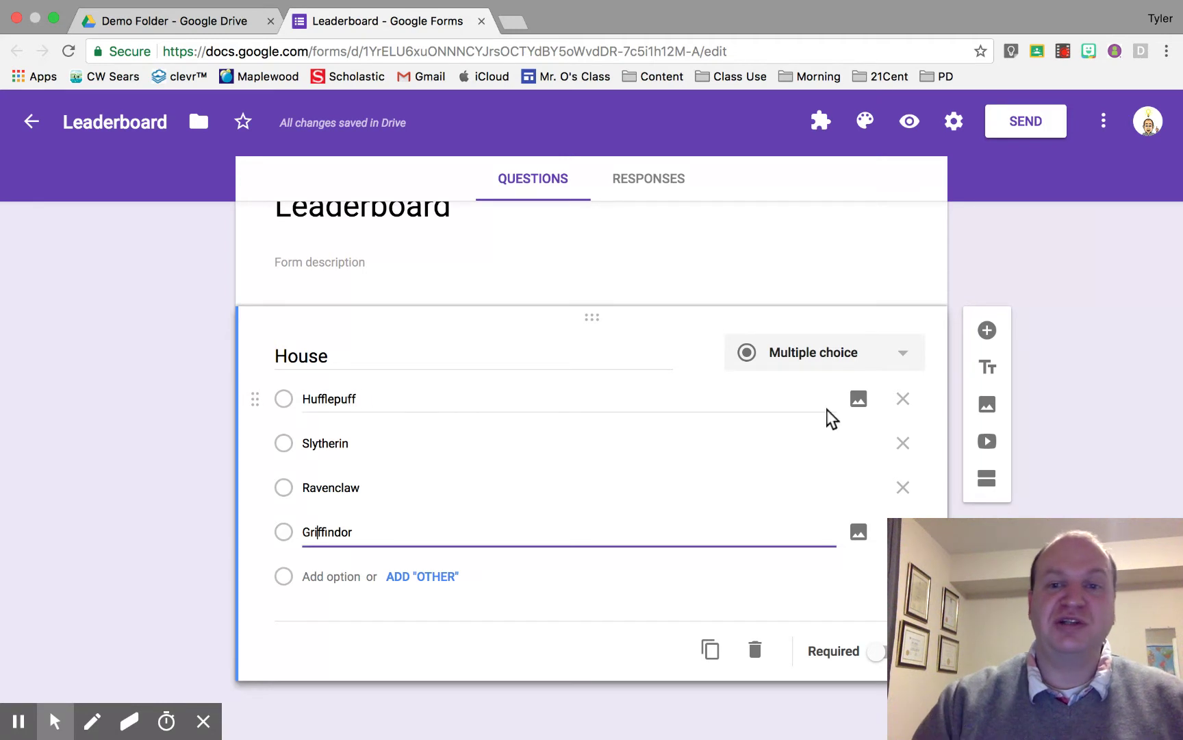
click(859, 400)
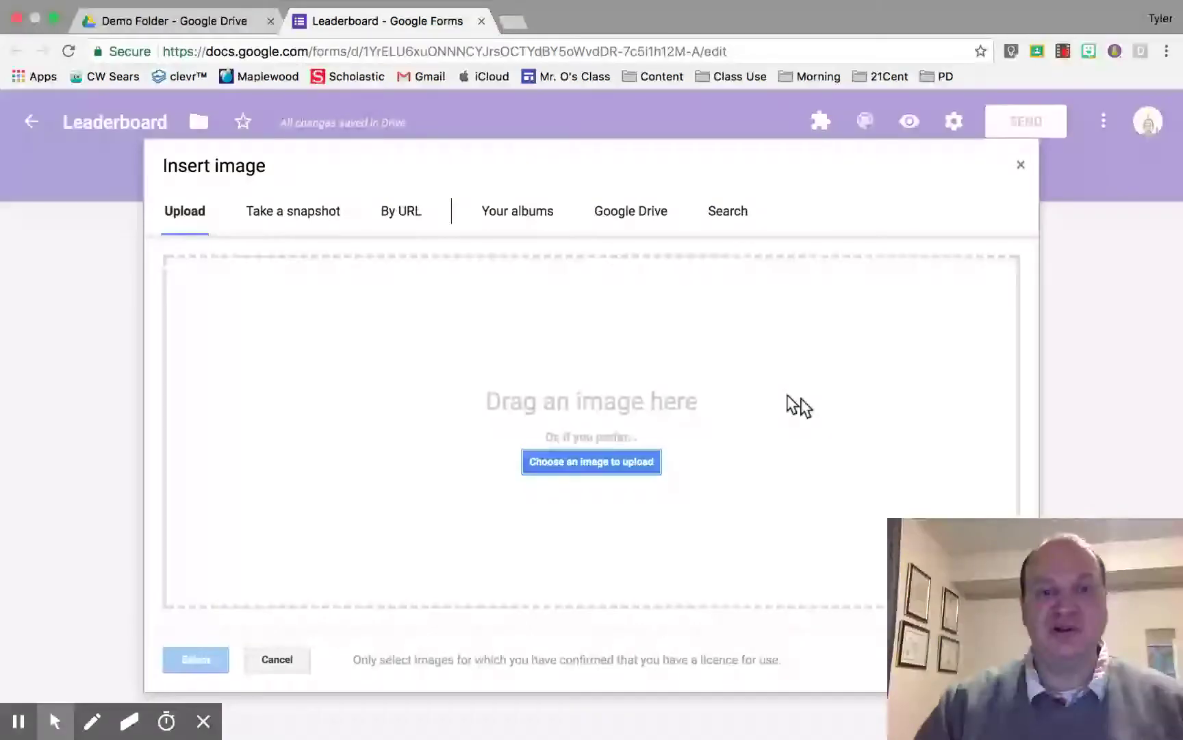
click(647, 216)
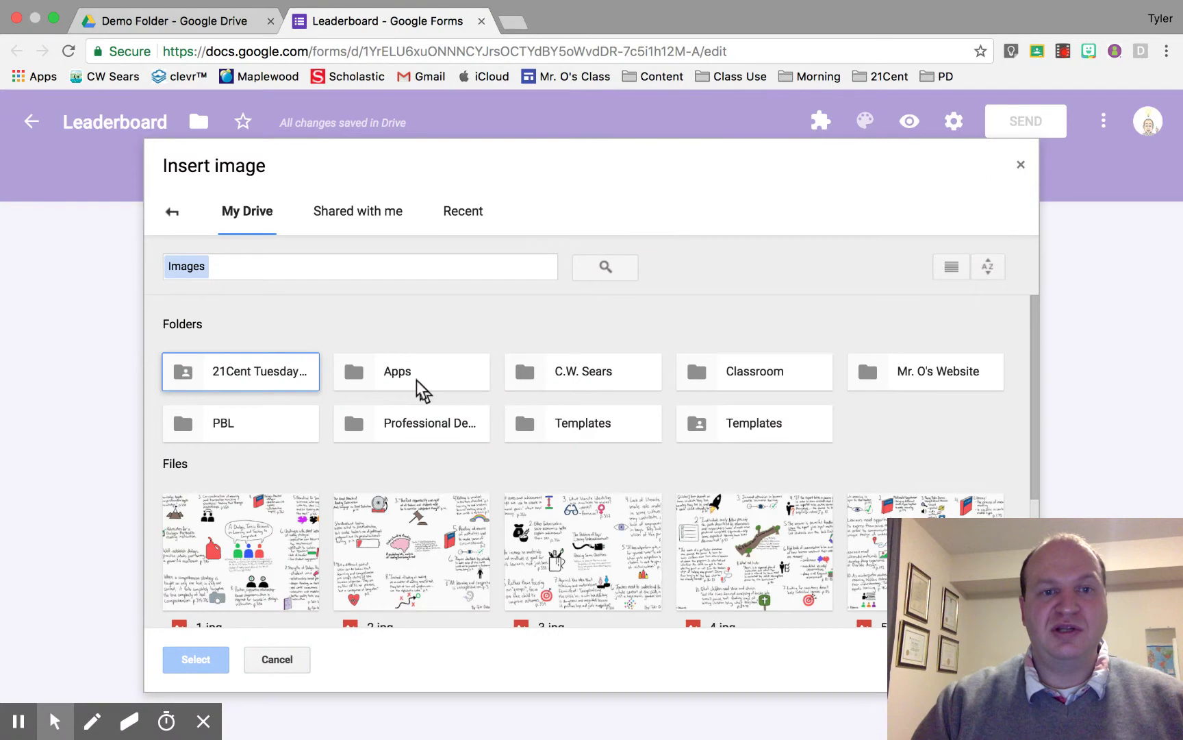
double_click(728, 373)
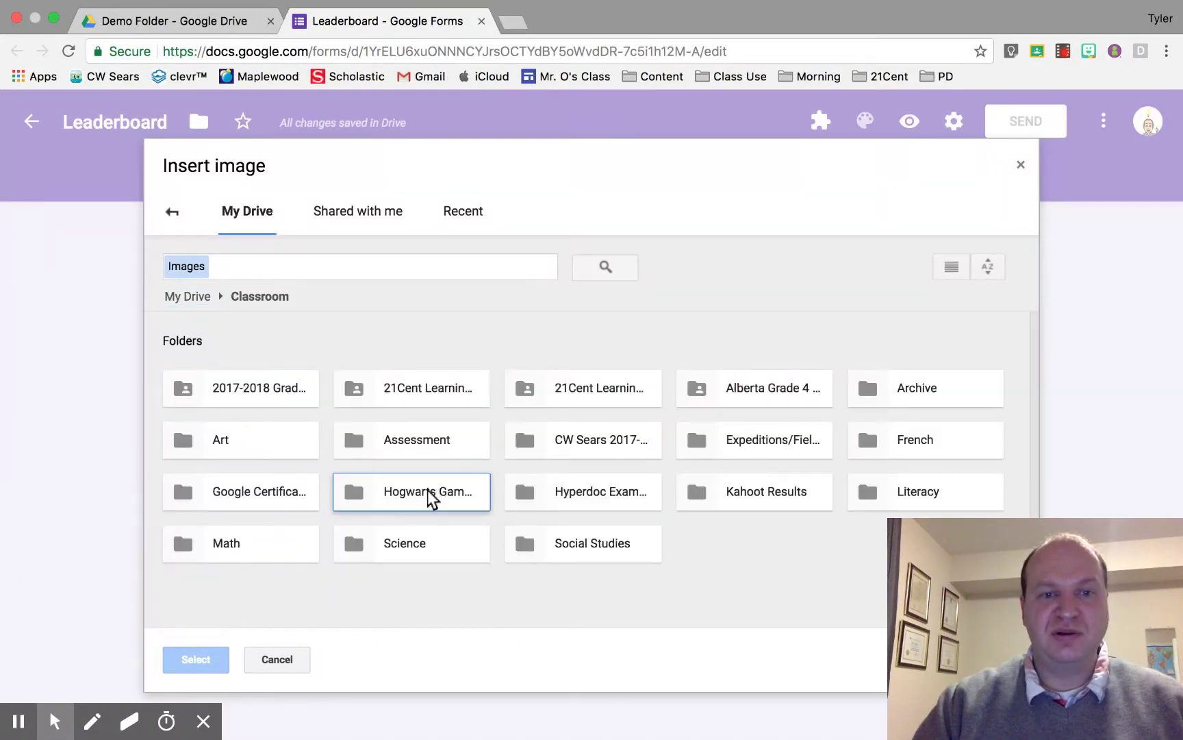
double_click(428, 492)
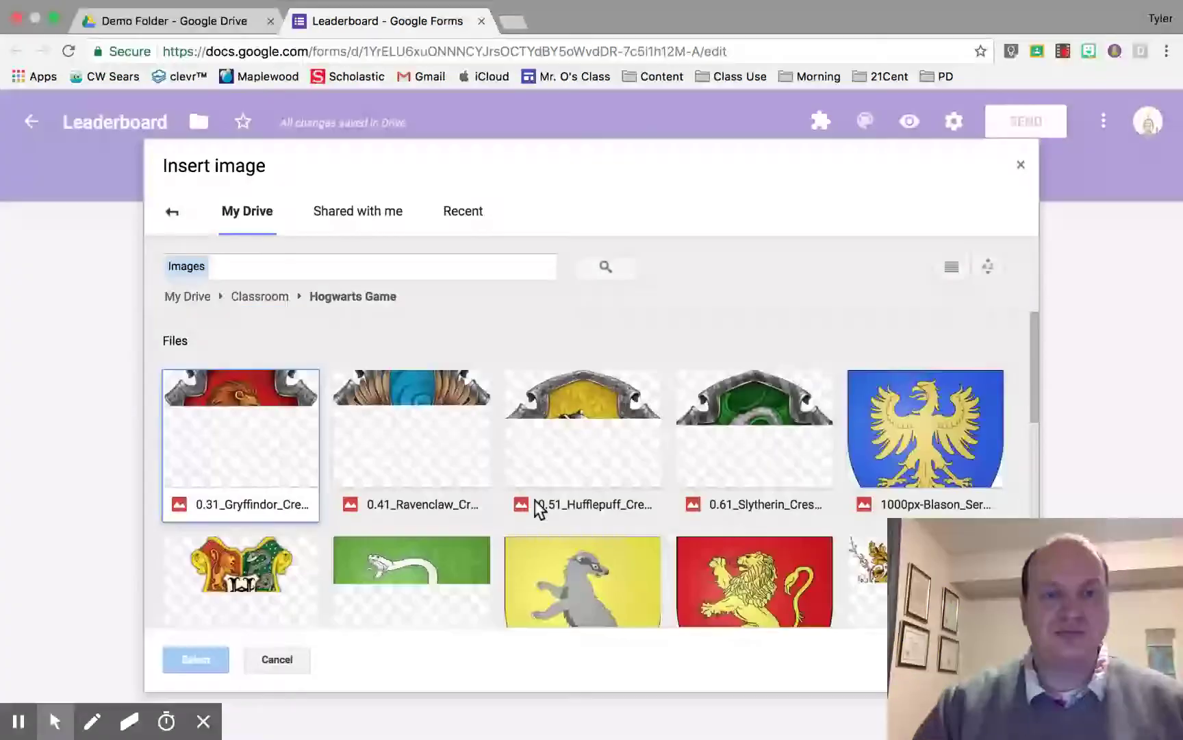
scroll(535, 500, down, 1)
click(570, 413)
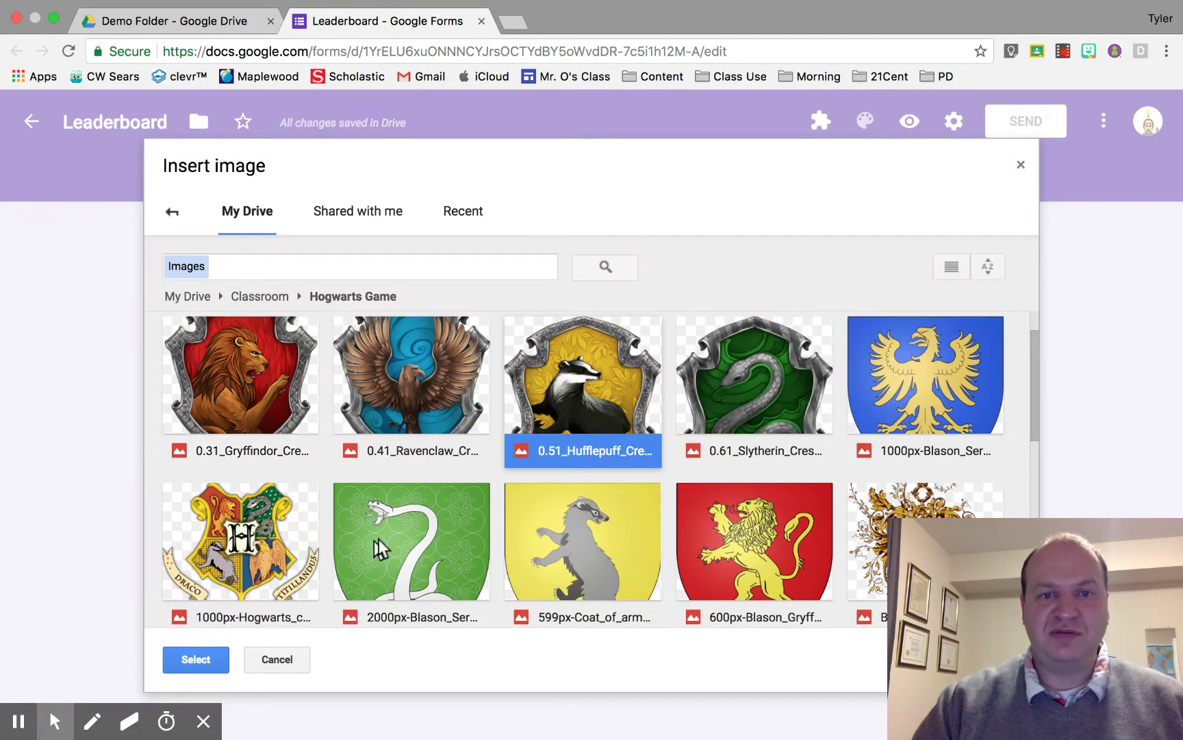
click(200, 661)
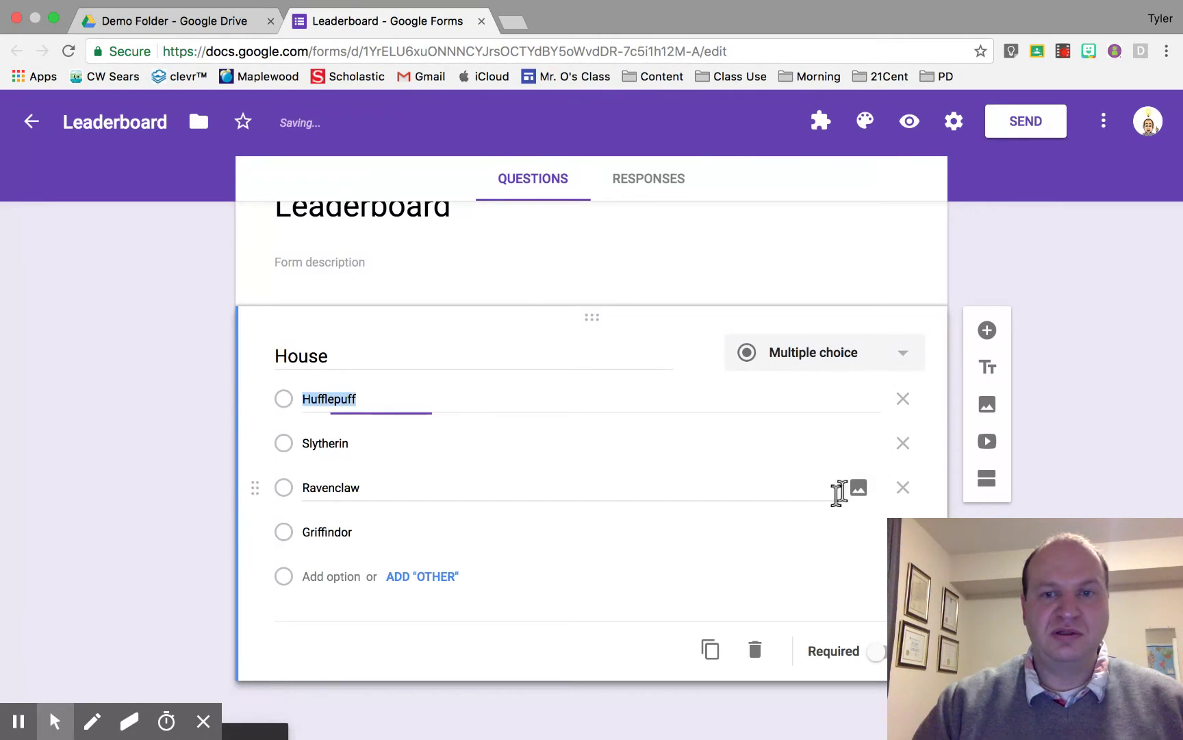
Add the 0.61 Slytherin crest image from Google Drive's Classroom > Hogwarts Game folder to the Slytherin option
mouse_move(847, 579)
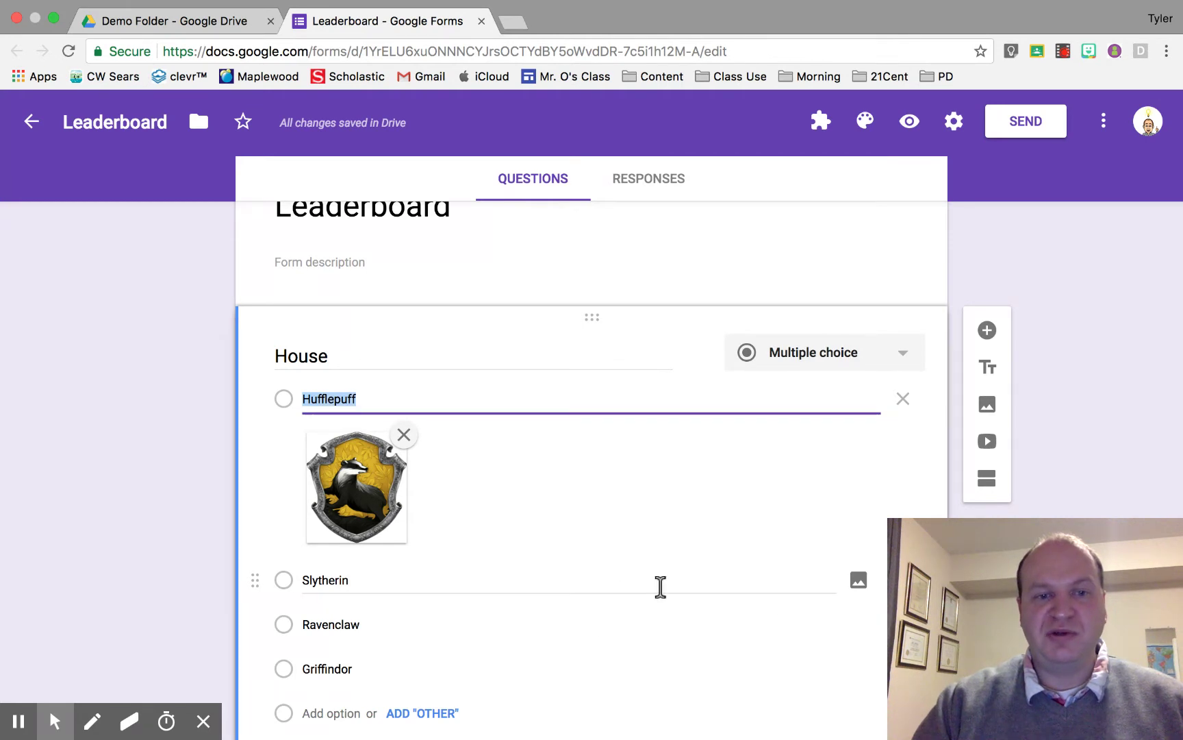
click(859, 580)
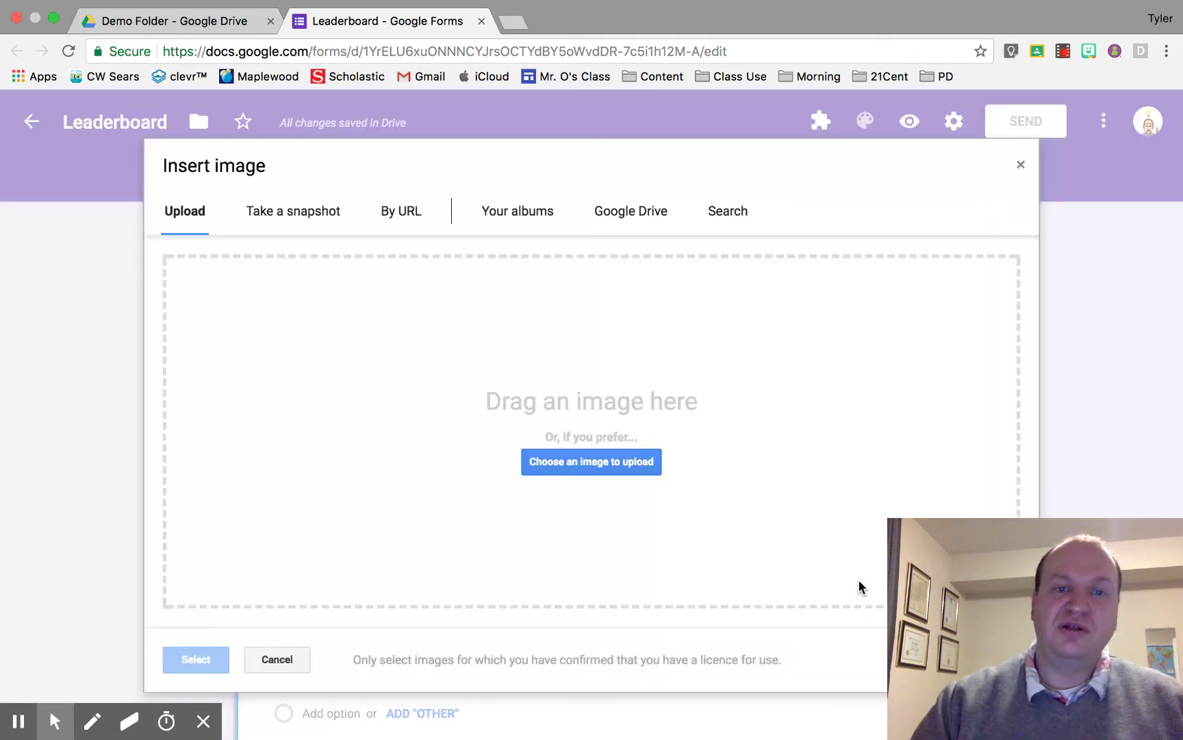
click(642, 228)
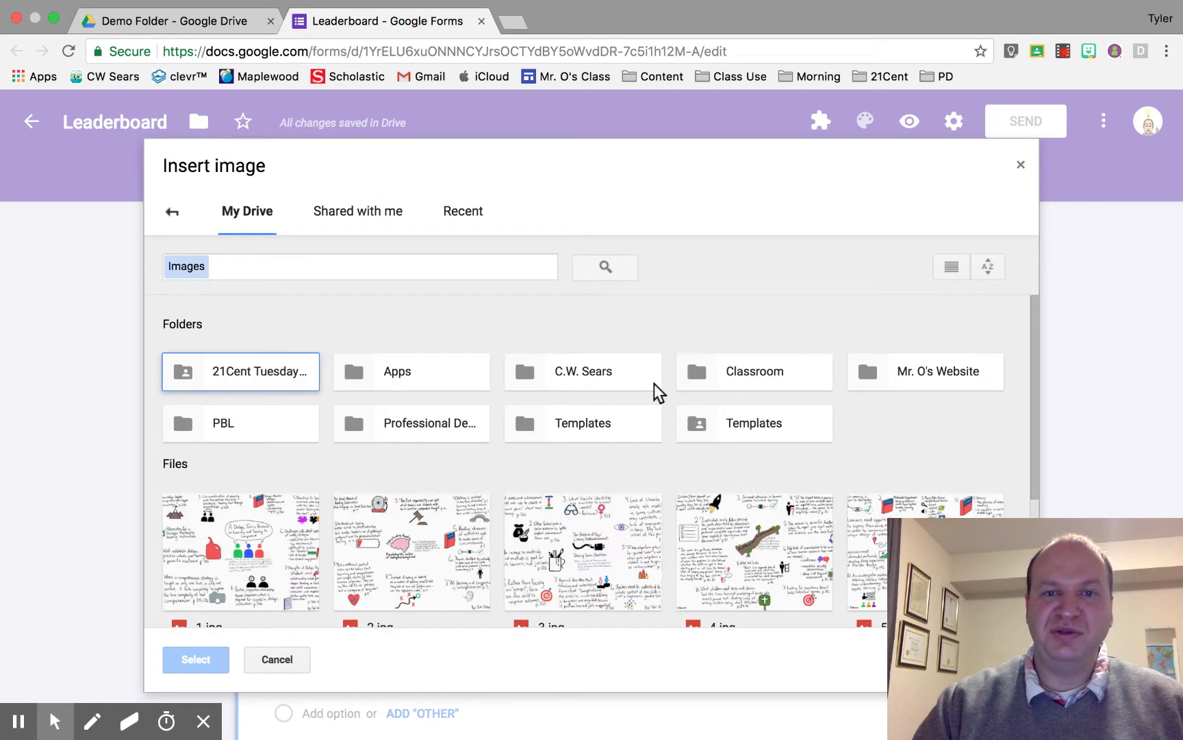
click(730, 362)
double_click(729, 362)
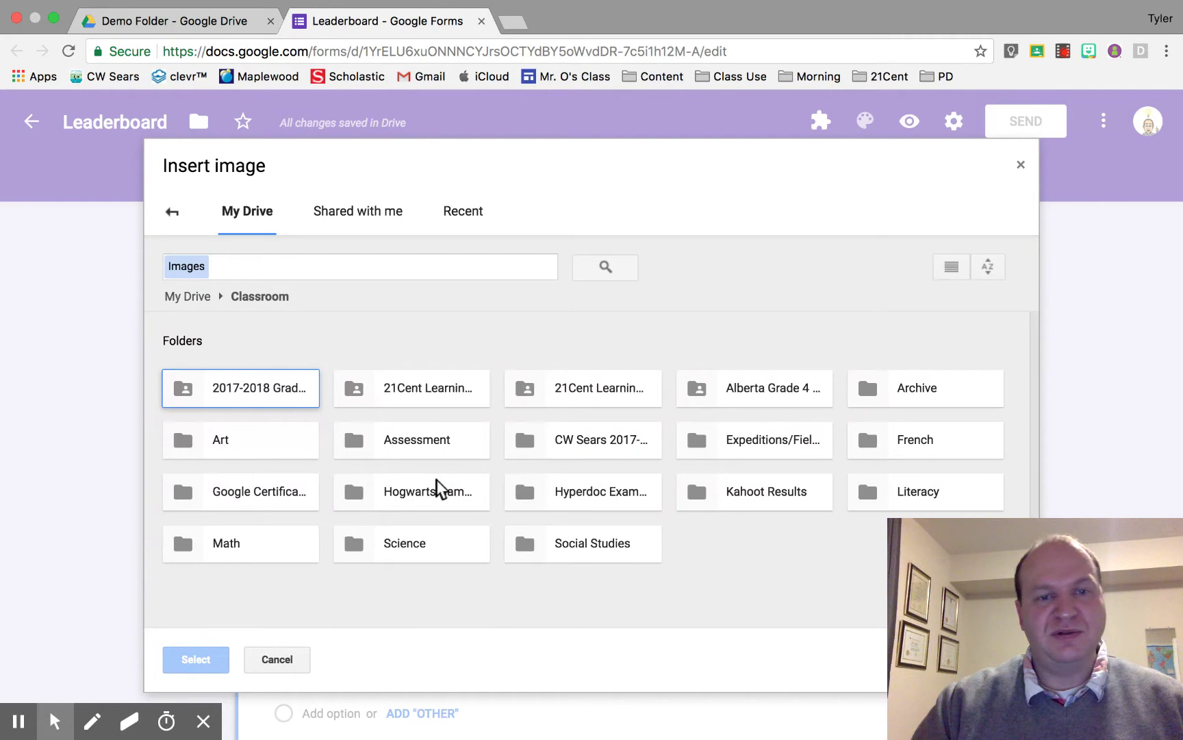
click(430, 493)
double_click(427, 486)
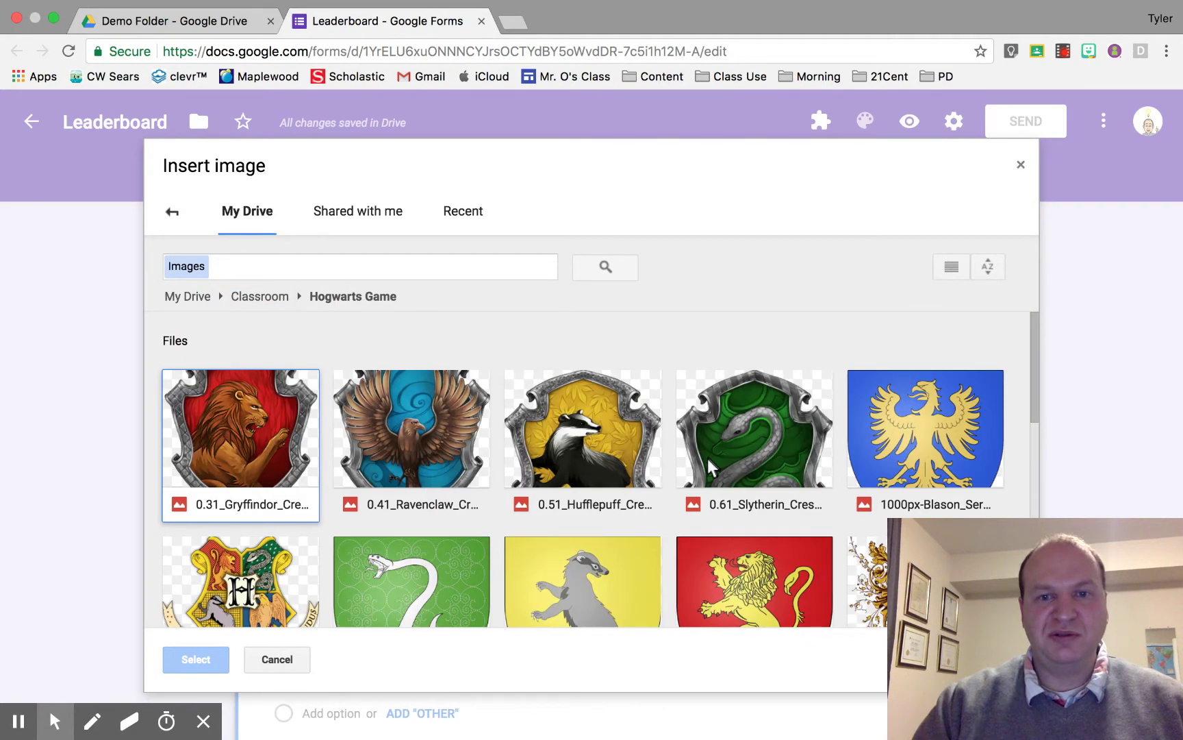
click(727, 453)
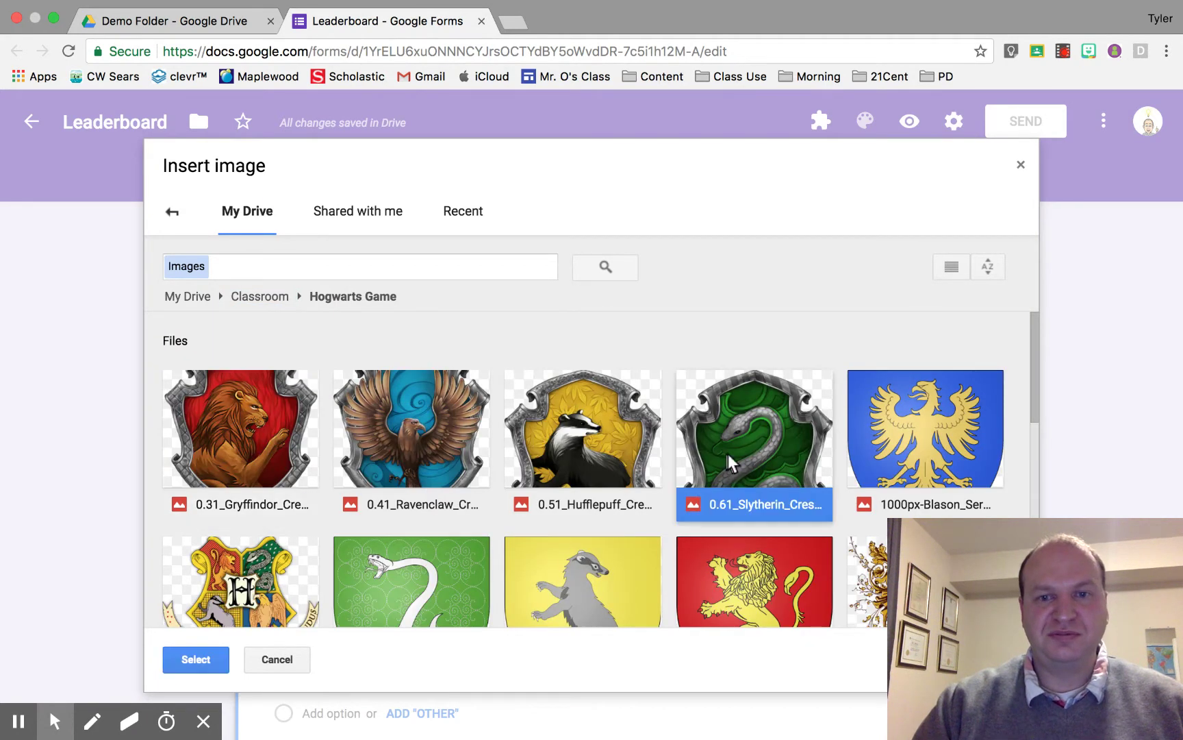
click(199, 659)
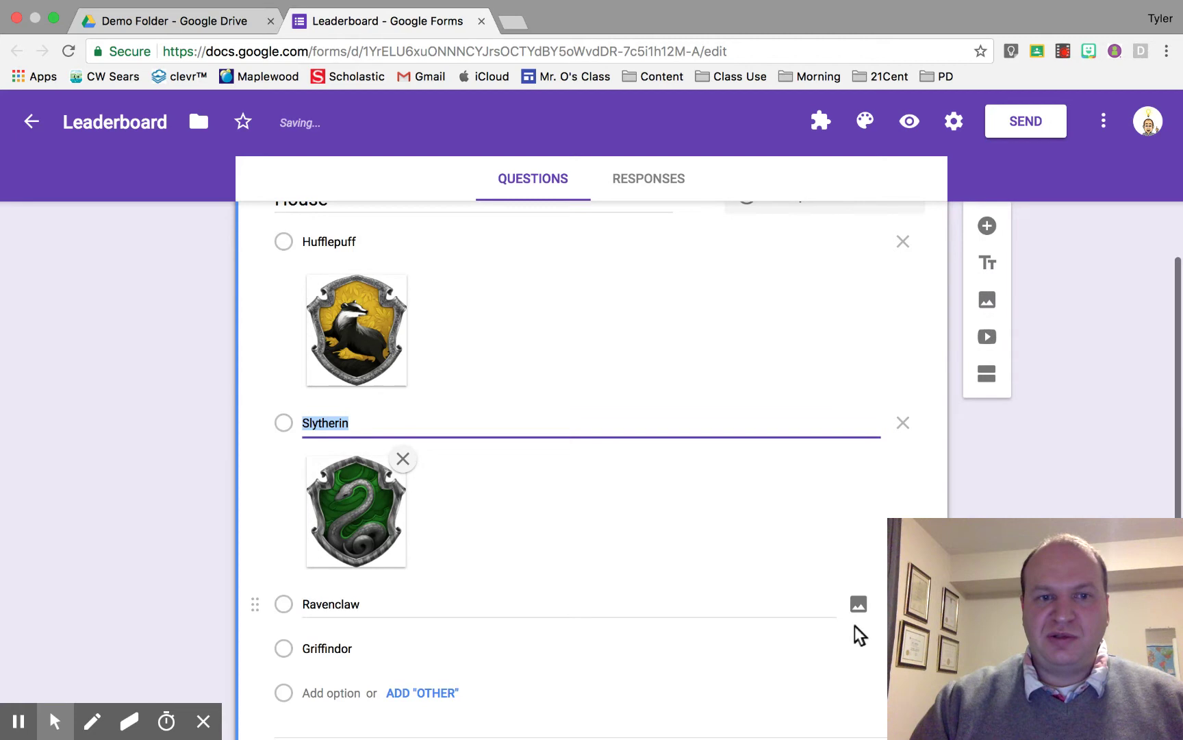
Search Google Drive for ravenclaw and add the 0.41 Ravenclaw crest image to the Ravenclaw option
click(859, 602)
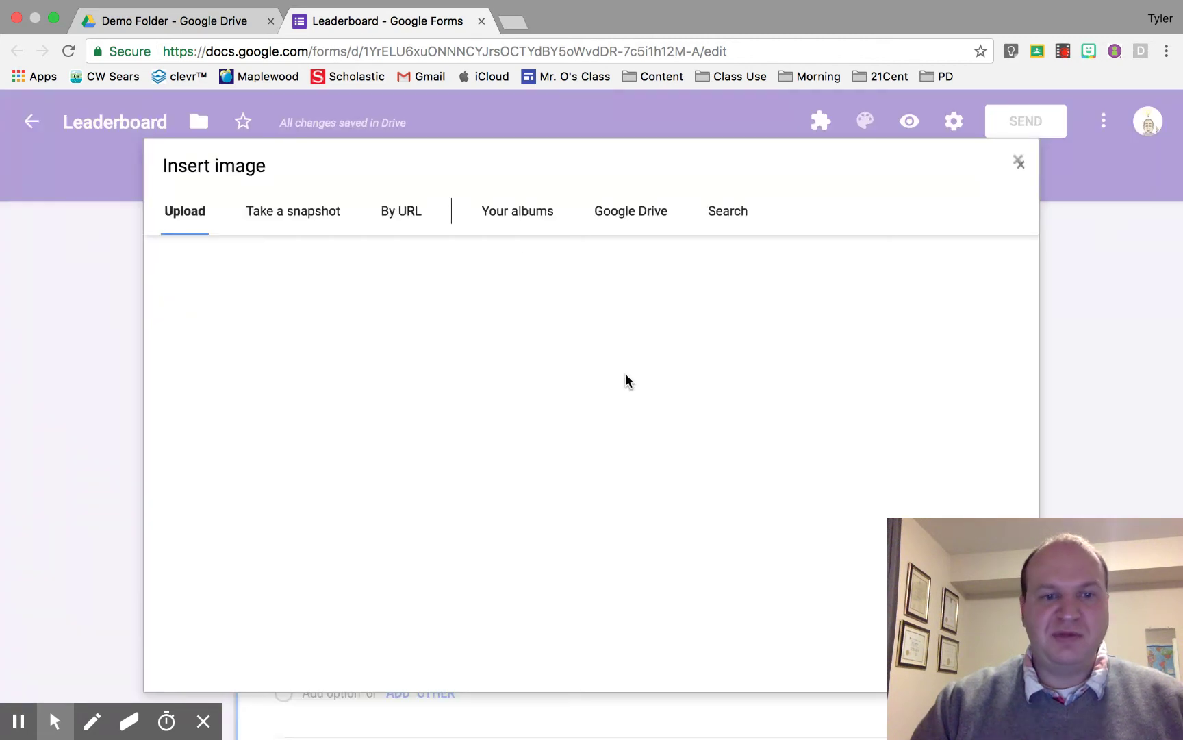
click(614, 218)
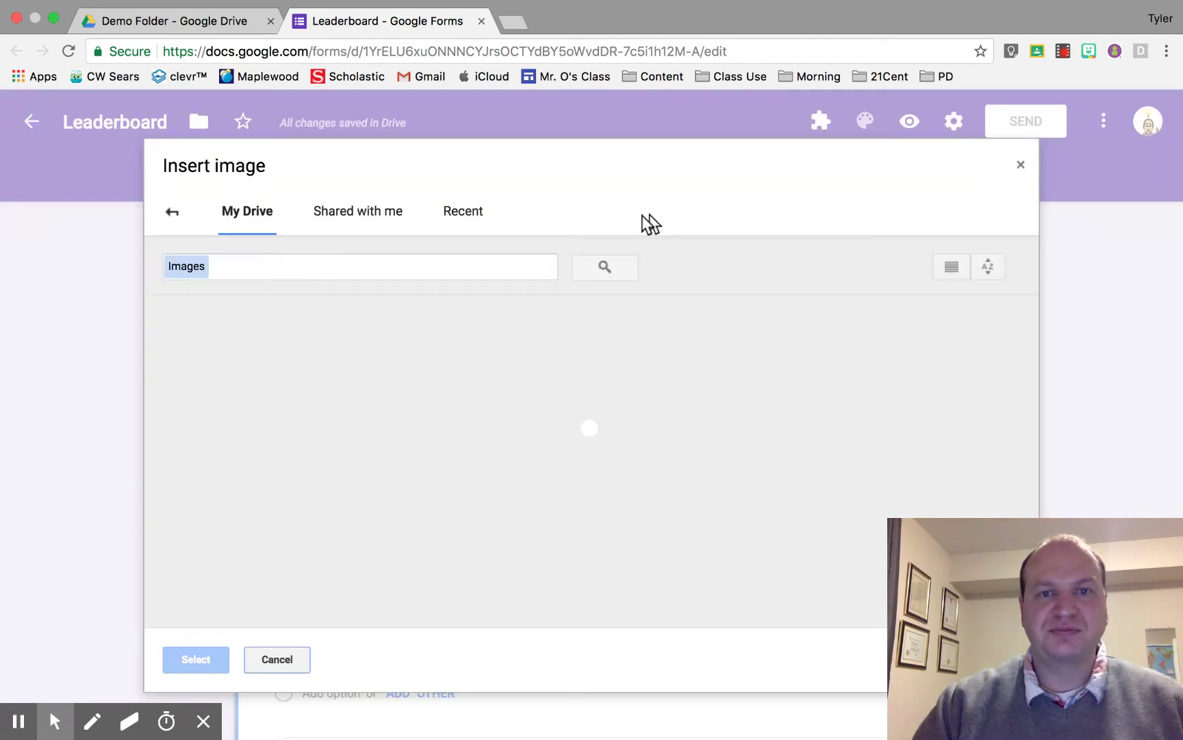
click(405, 264)
text(ravenclaw)
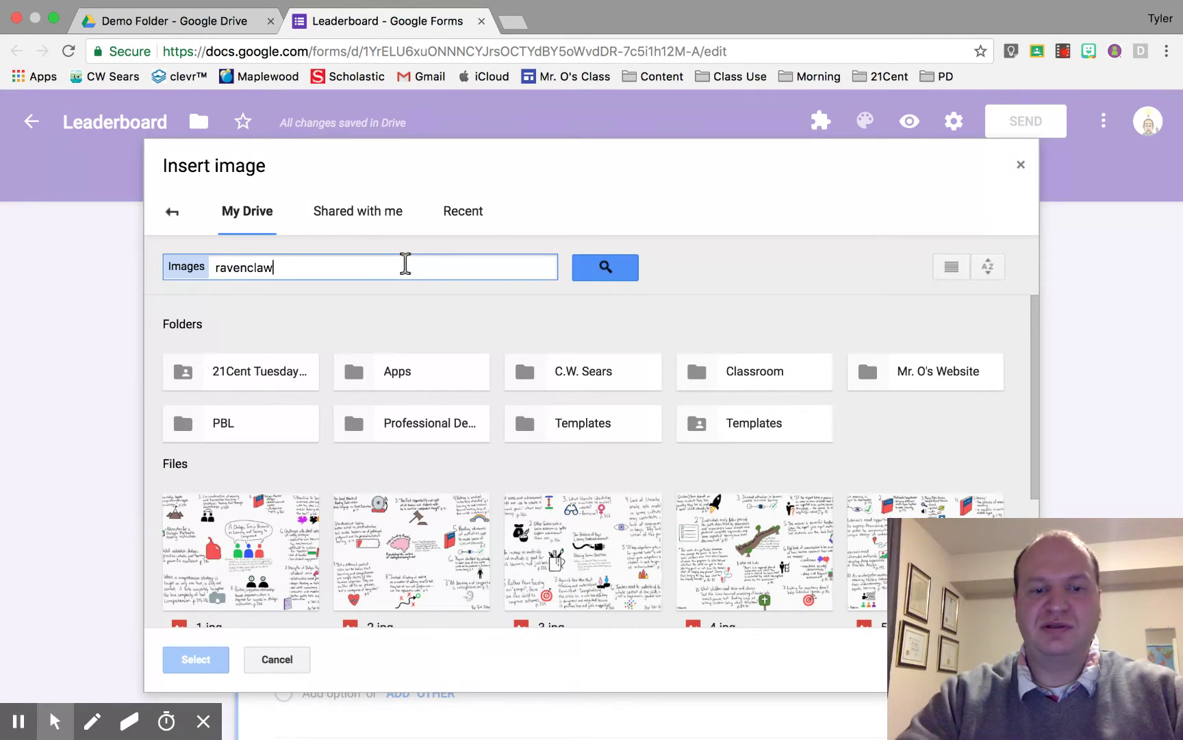
key(Return)
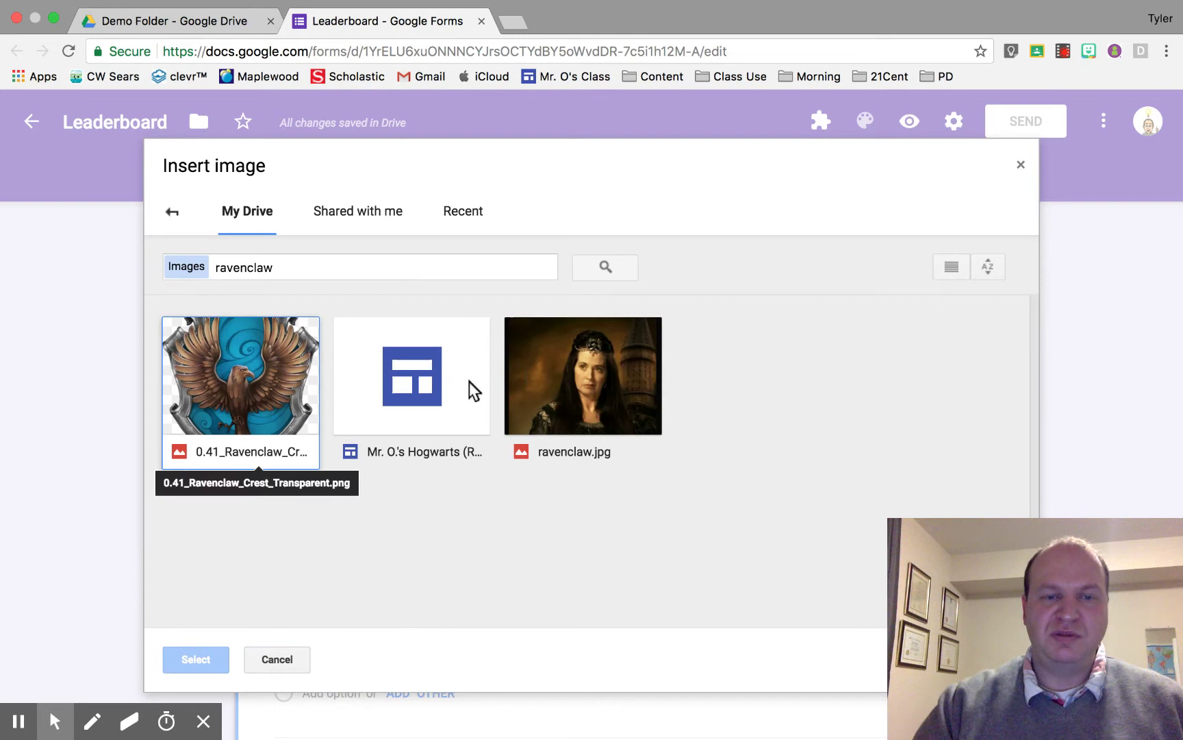
click(245, 383)
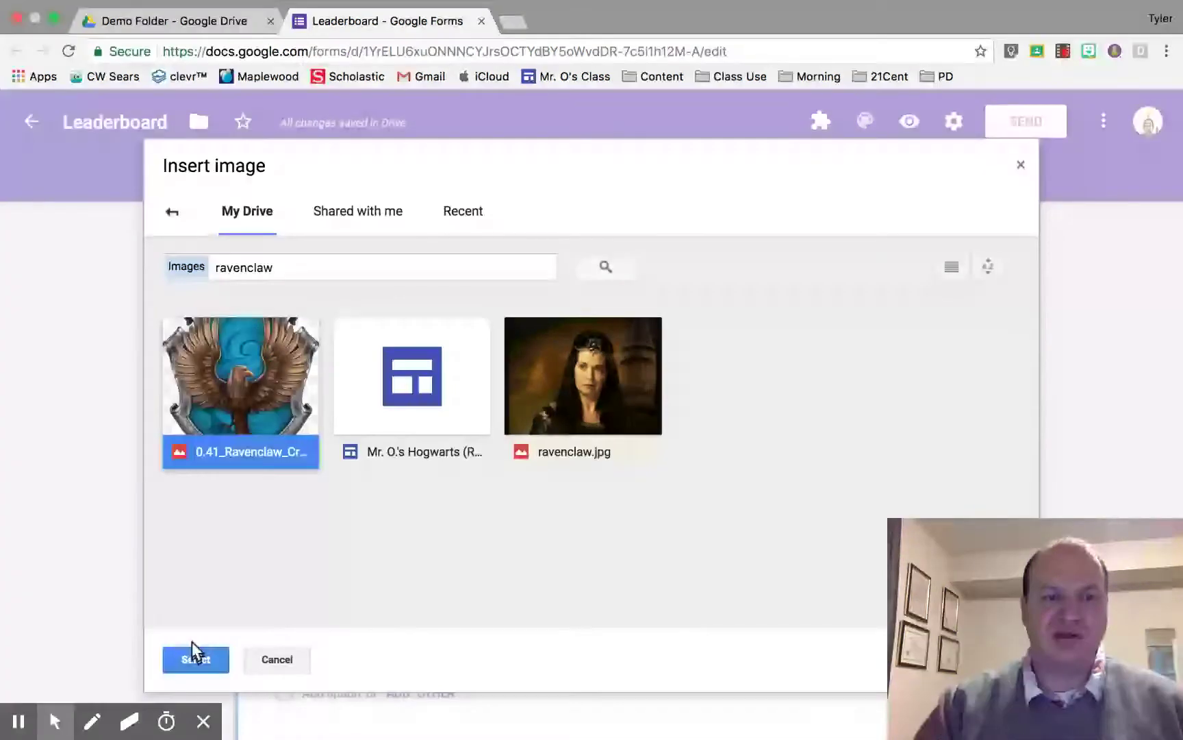
click(189, 662)
Start adding an image to the Griffindor option and browse Google image search results for gryffindor
scroll(496, 576, down, 2)
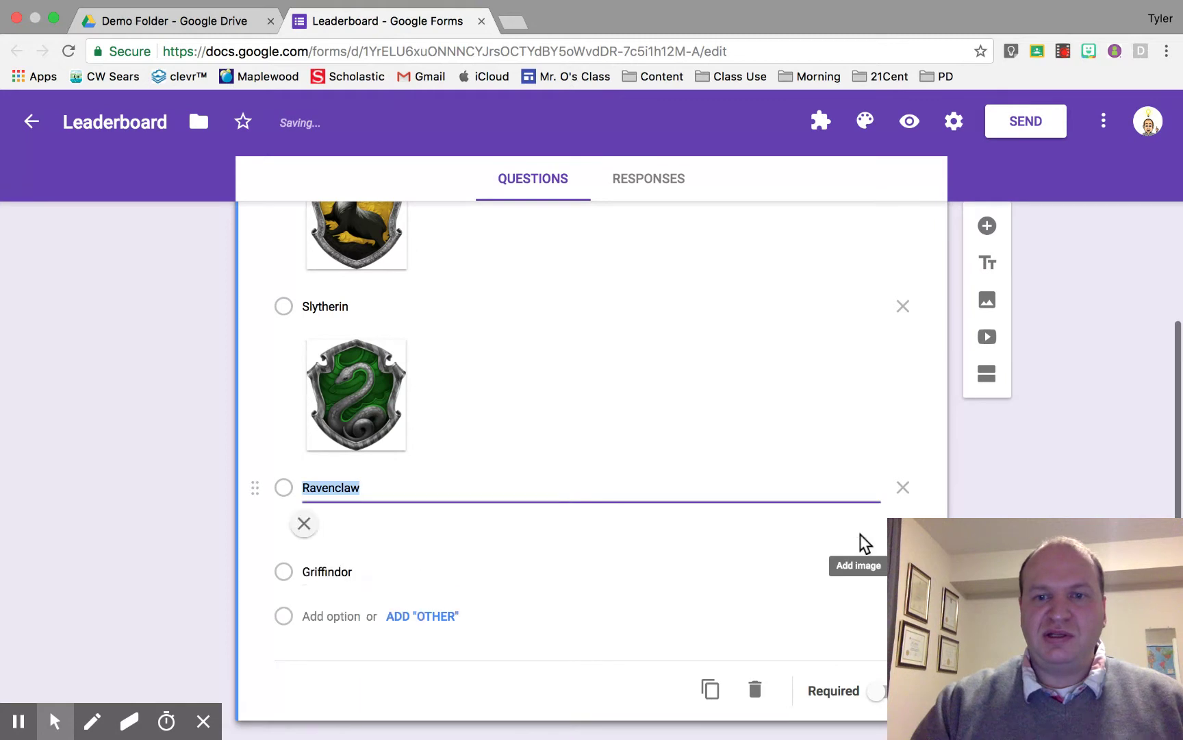
scroll(852, 633, down, 2)
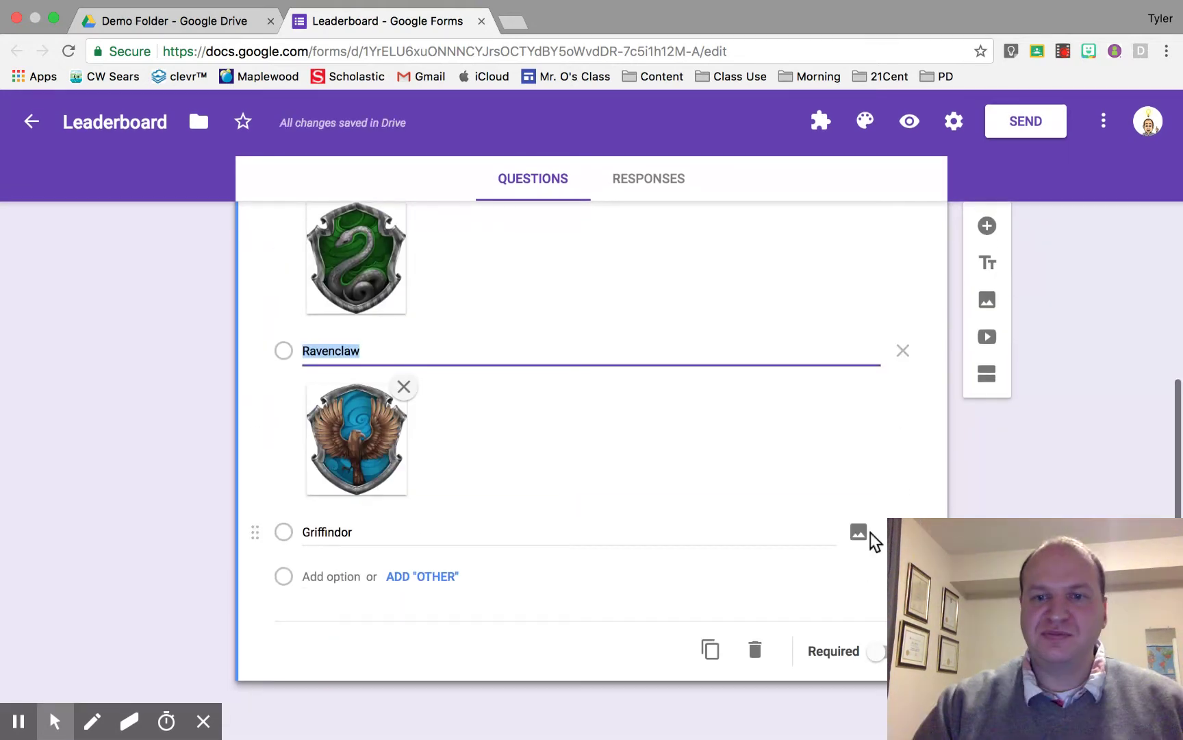
click(862, 535)
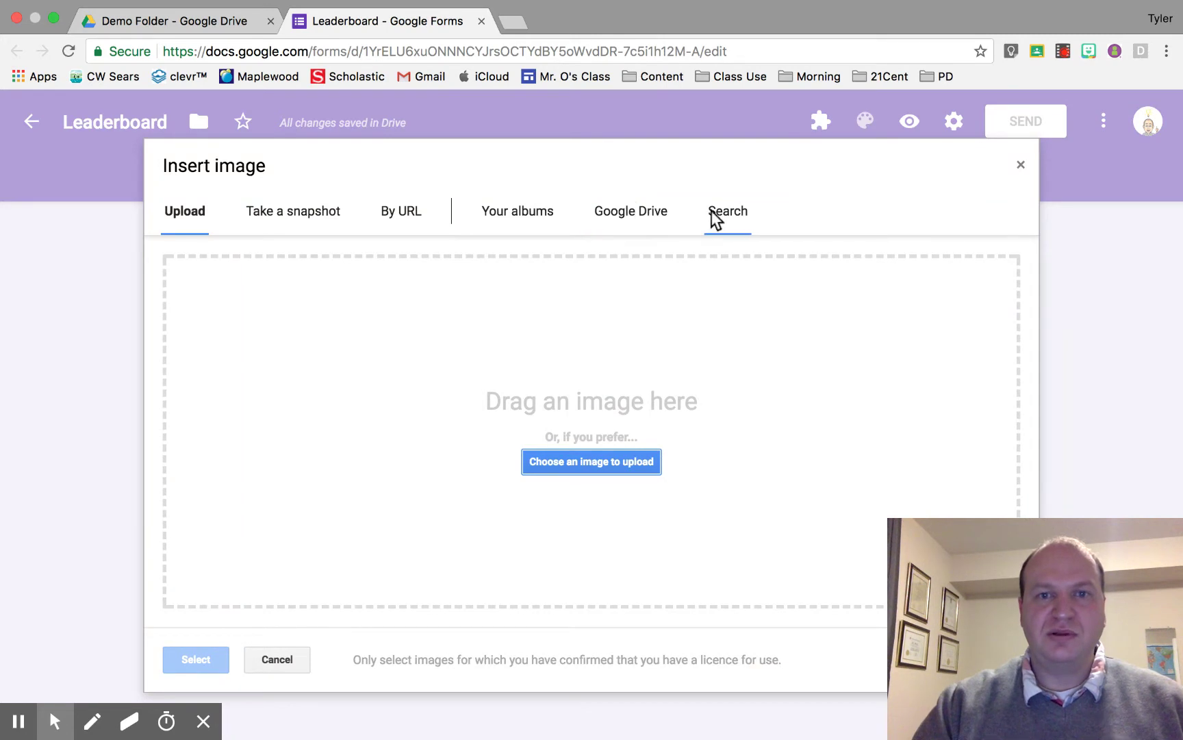
click(714, 217)
text(gry)
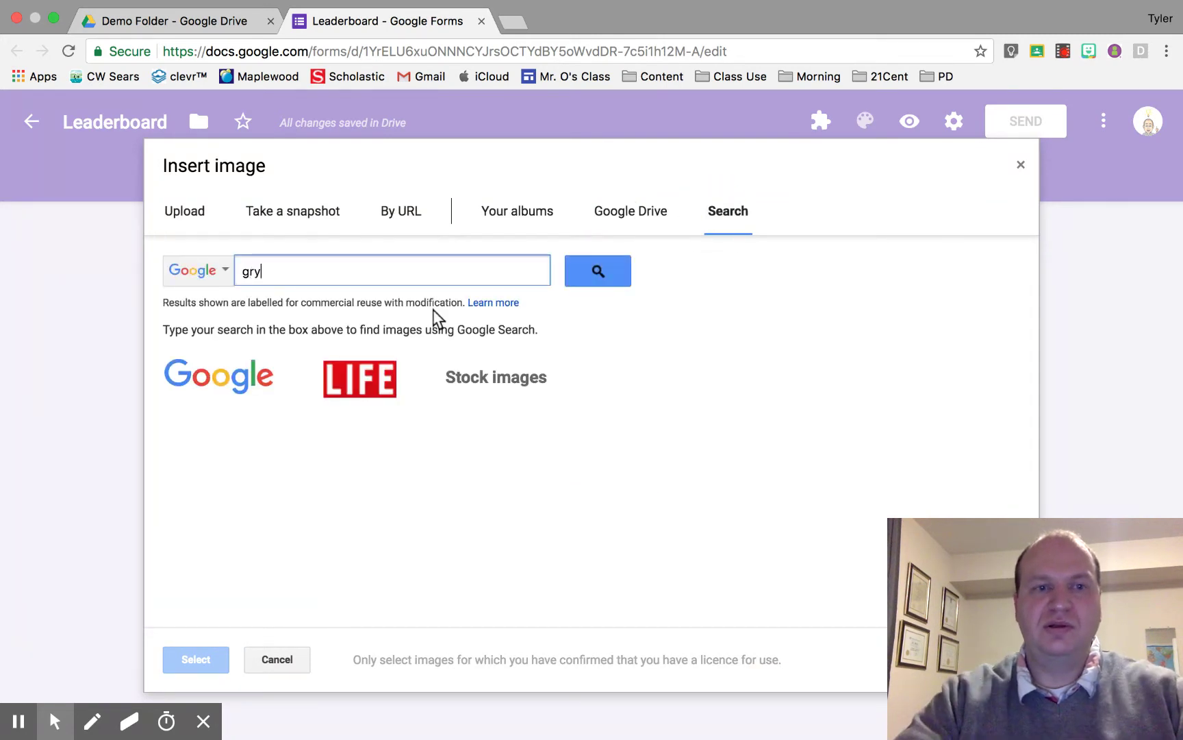
text(ffindor)
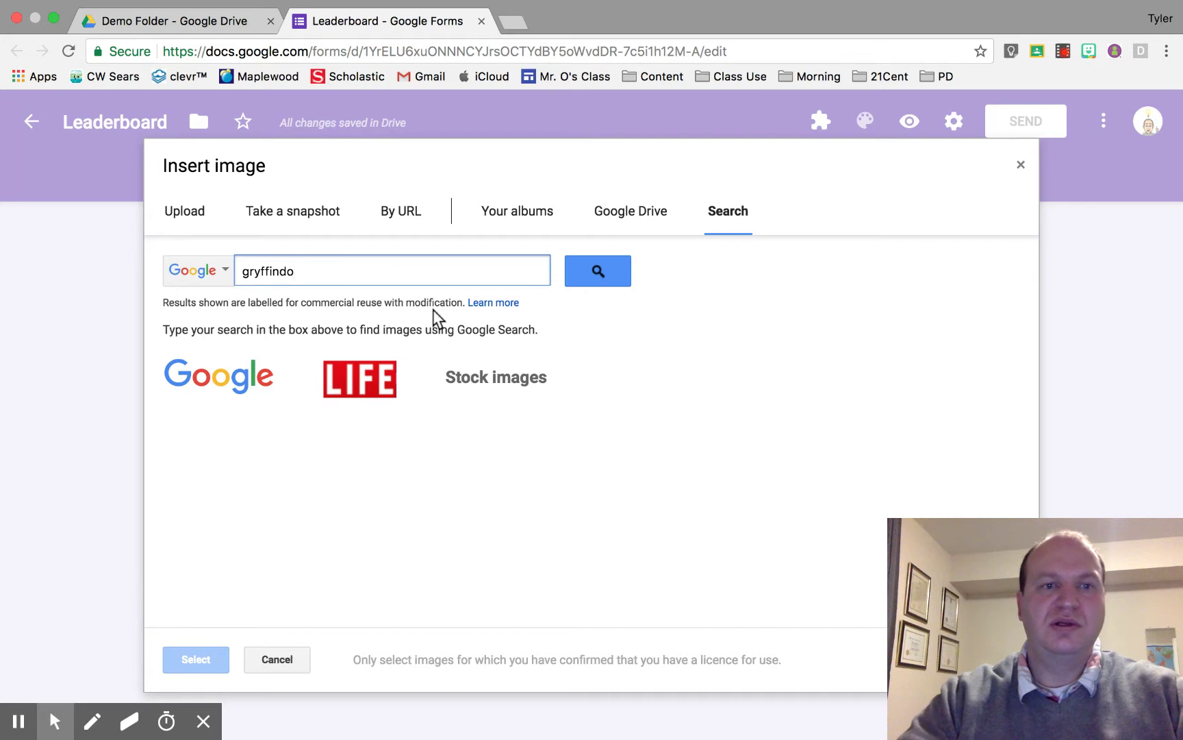
key(Return)
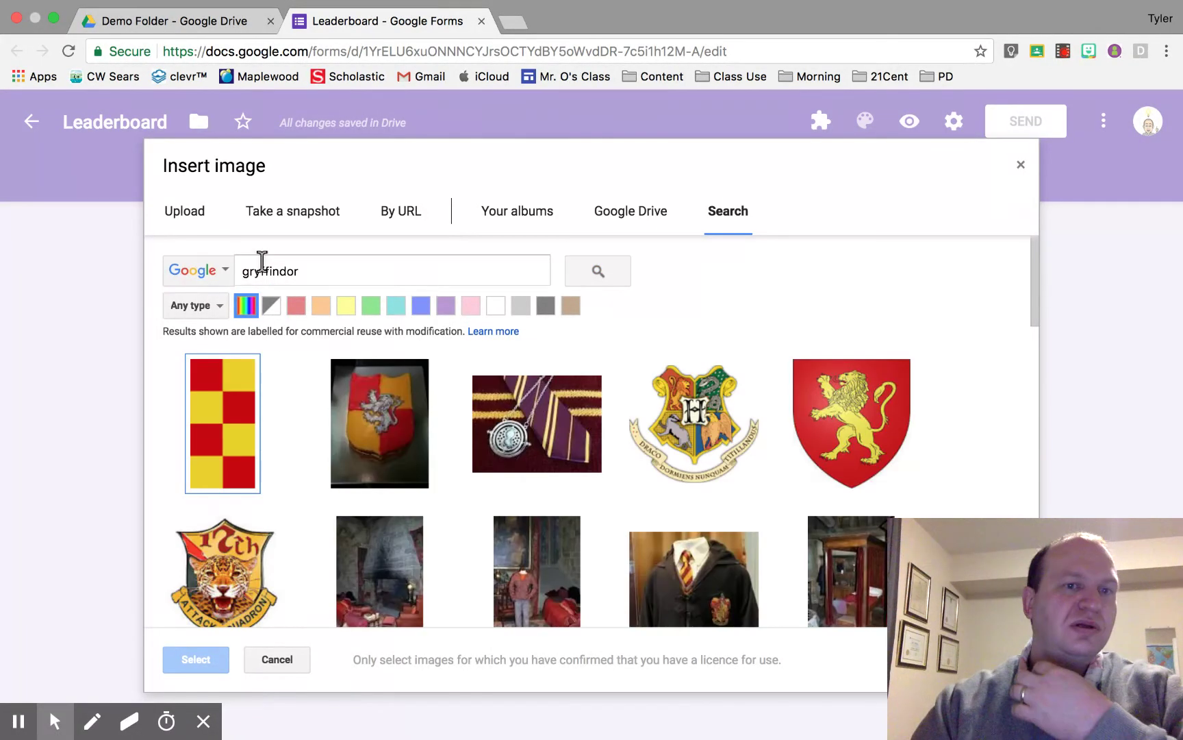
scroll(298, 528, down, 8)
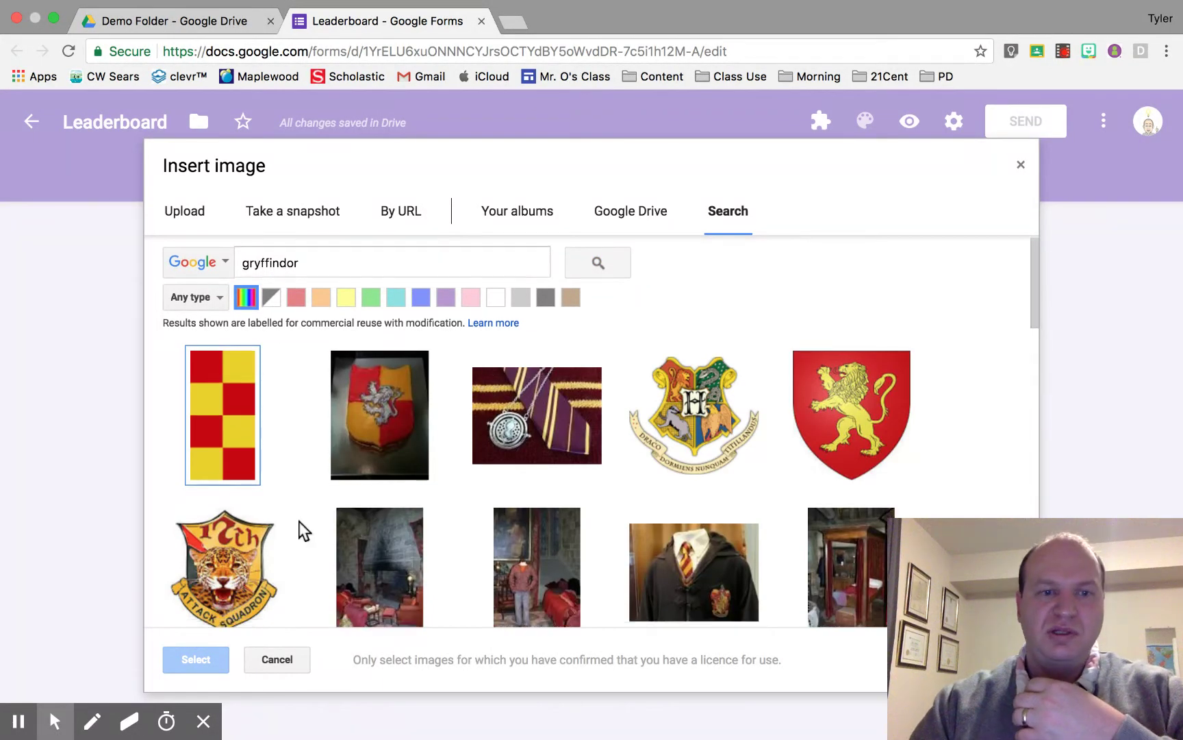
scroll(411, 411, up, 3)
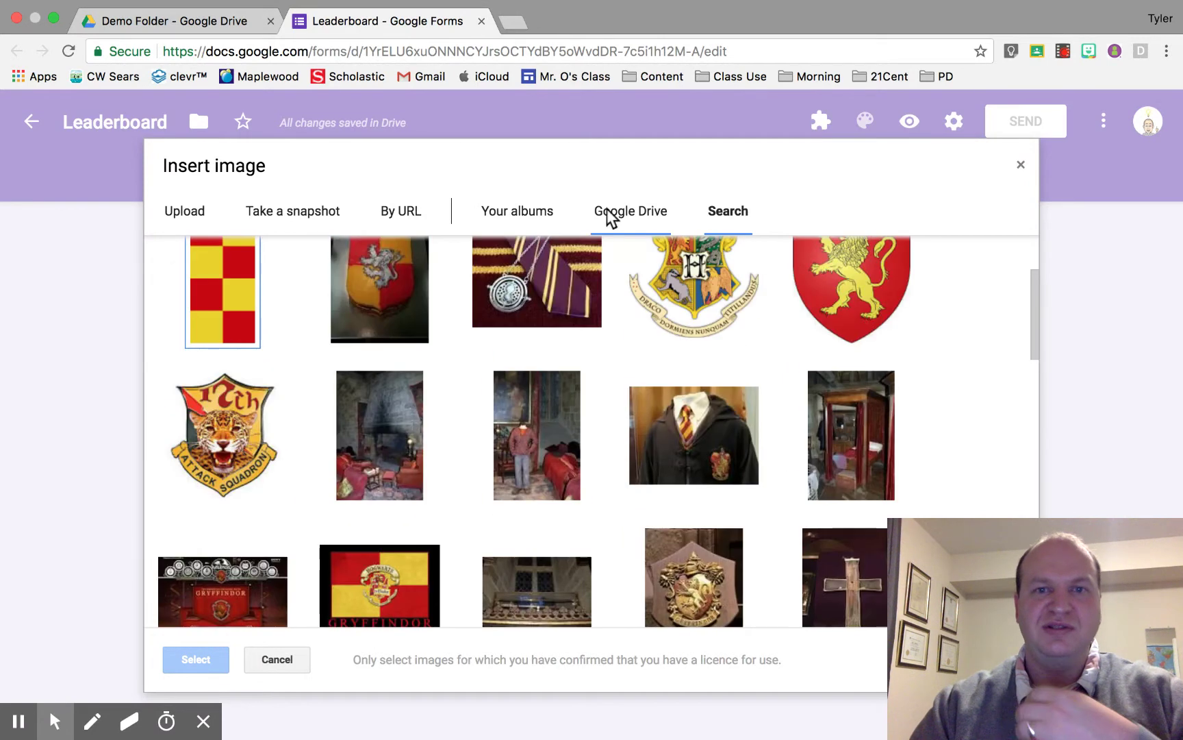
Search Google Drive for gryffindor and add the 0.31 Gryffindor crest image to the fourth House option
click(609, 209)
click(264, 271)
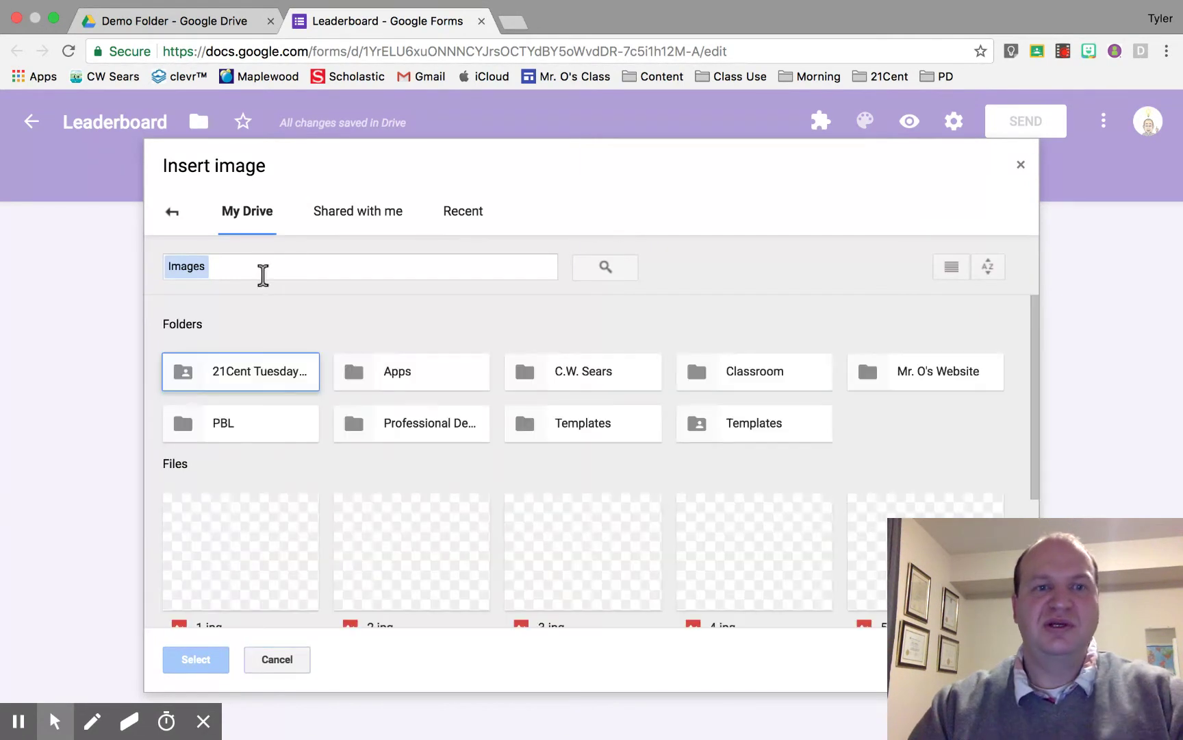
text(gryffindor)
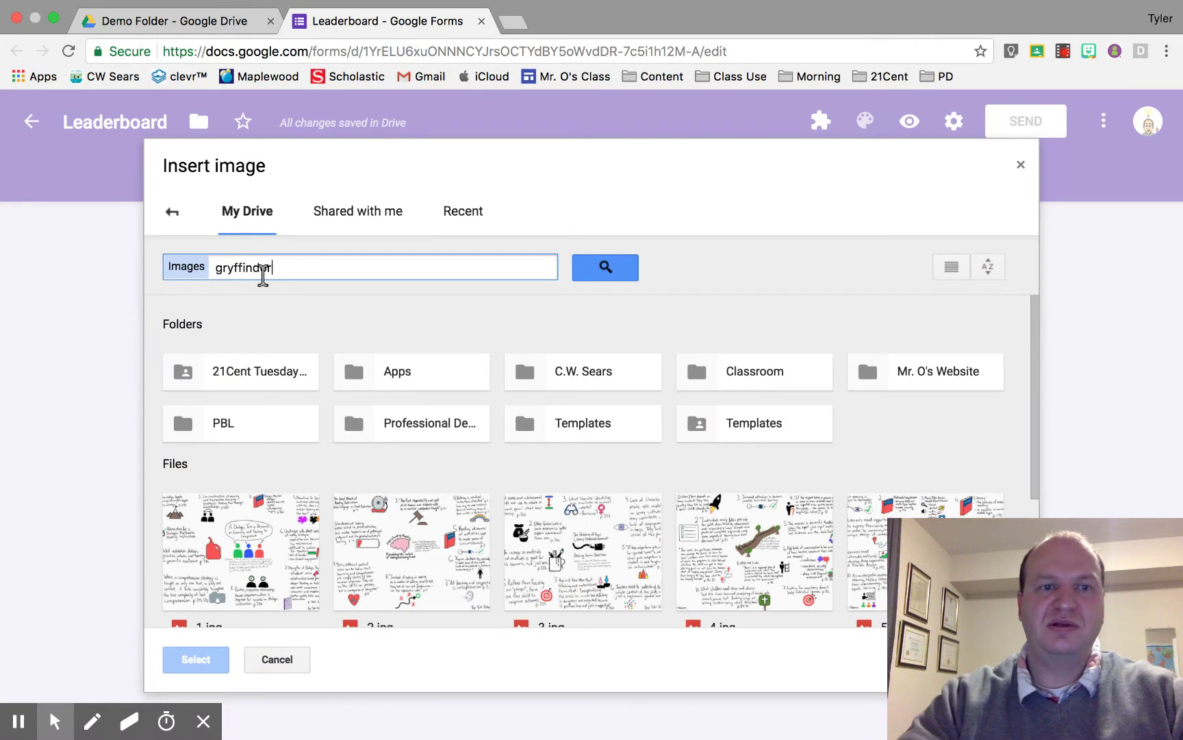
key(Return)
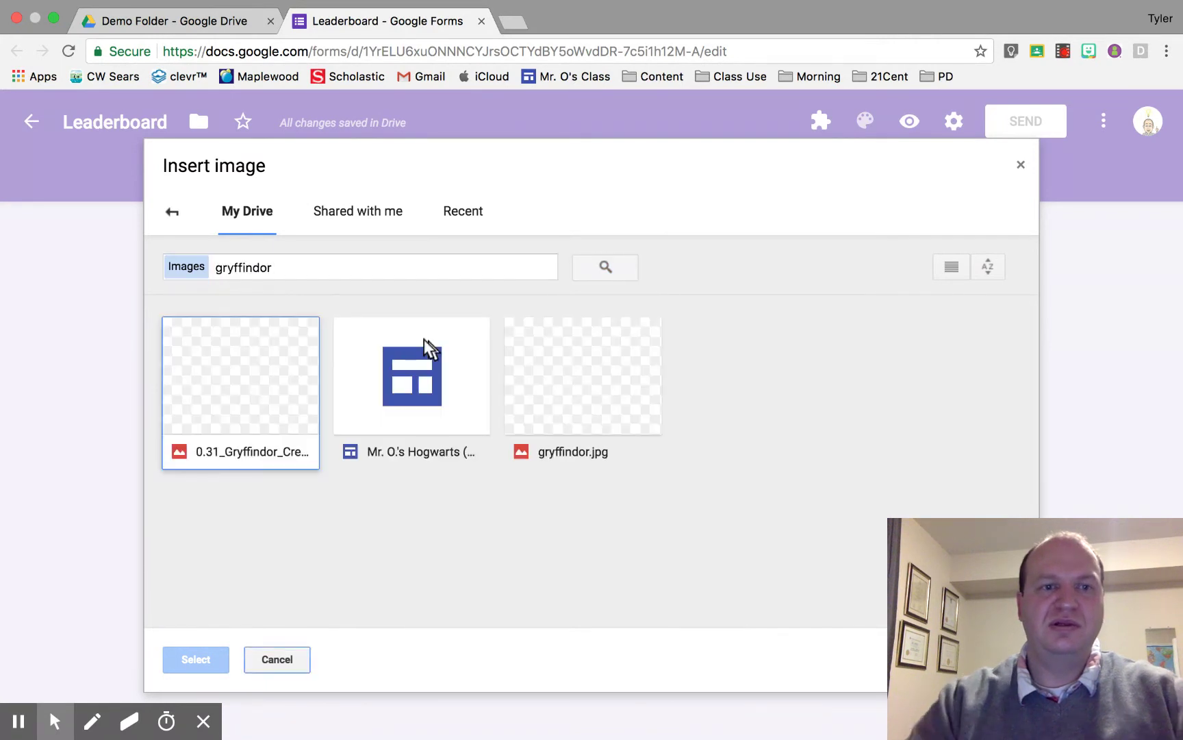
click(286, 358)
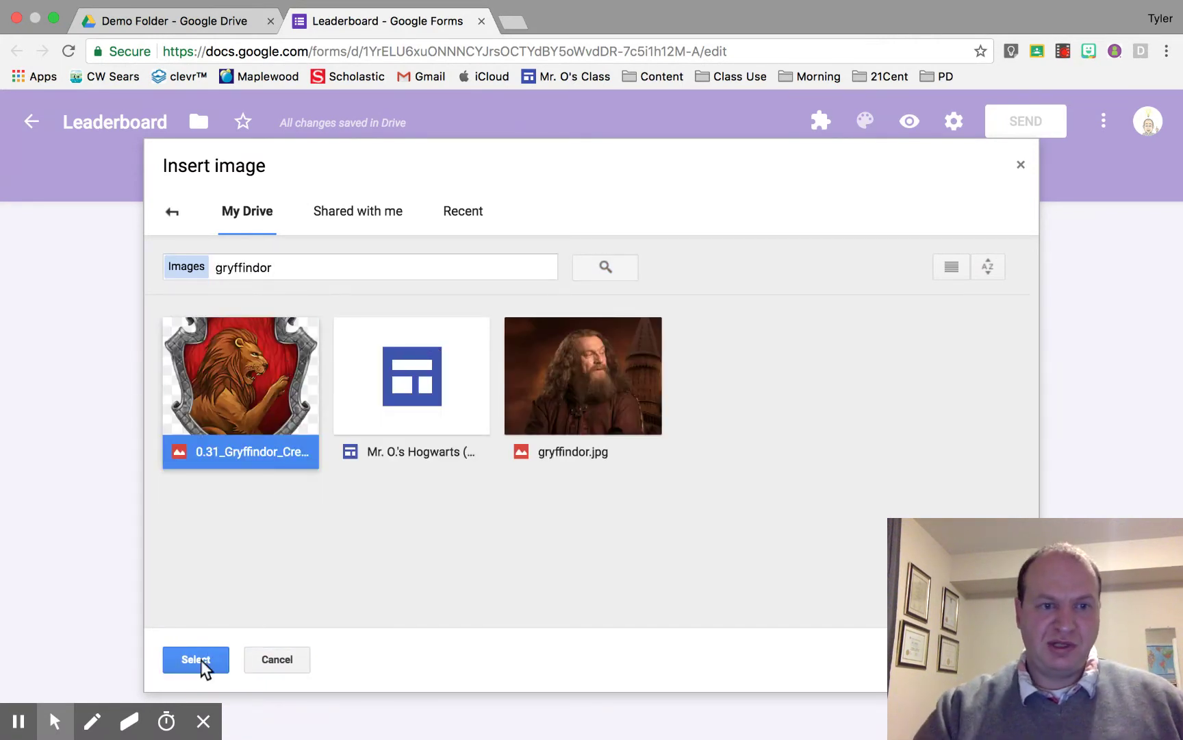
click(200, 660)
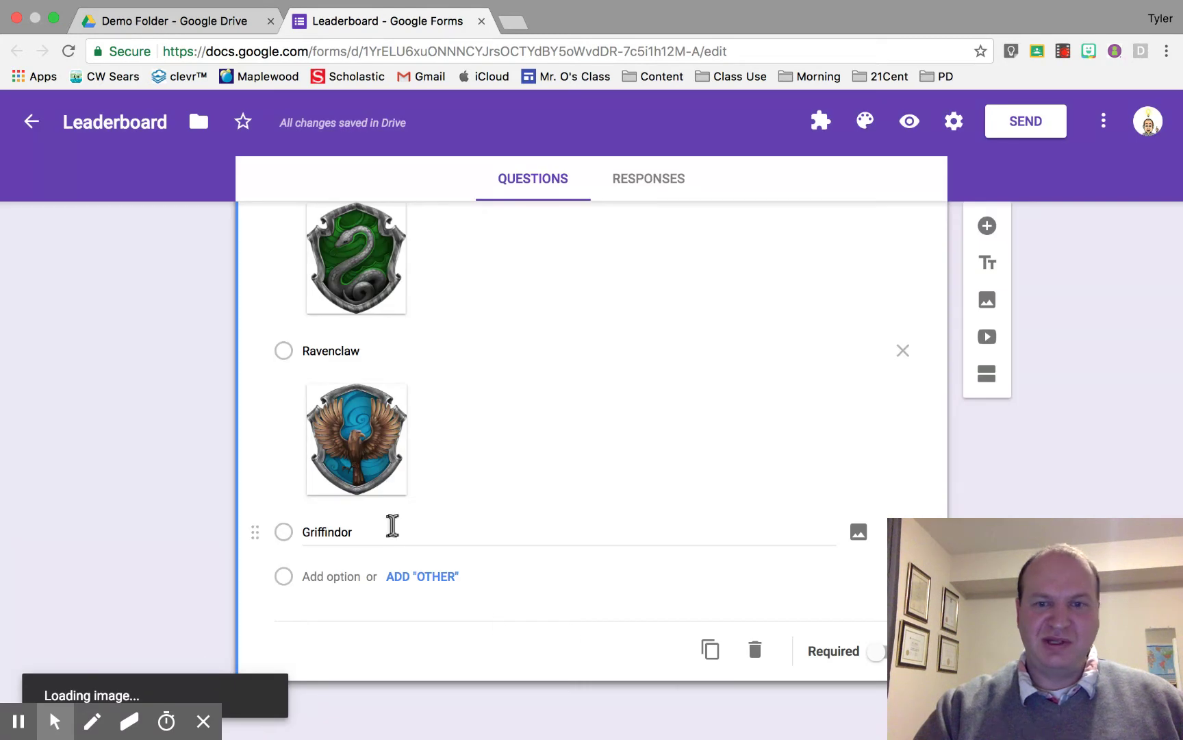
Correct the spelling of the fourth House option to Gryffindor
double_click(316, 526)
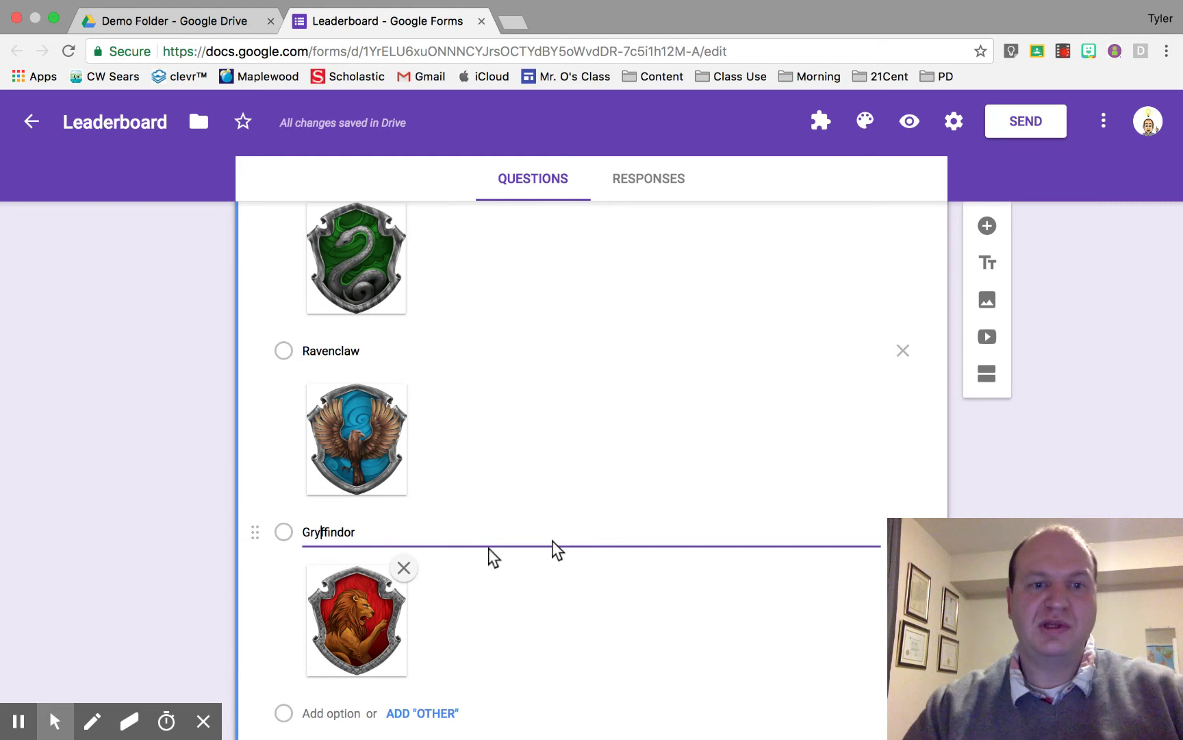
key(BackSpace)
text(y)
Review the House options, preview the form to examine how the crest images appear, and close the preview
scroll(984, 515, down, 2)
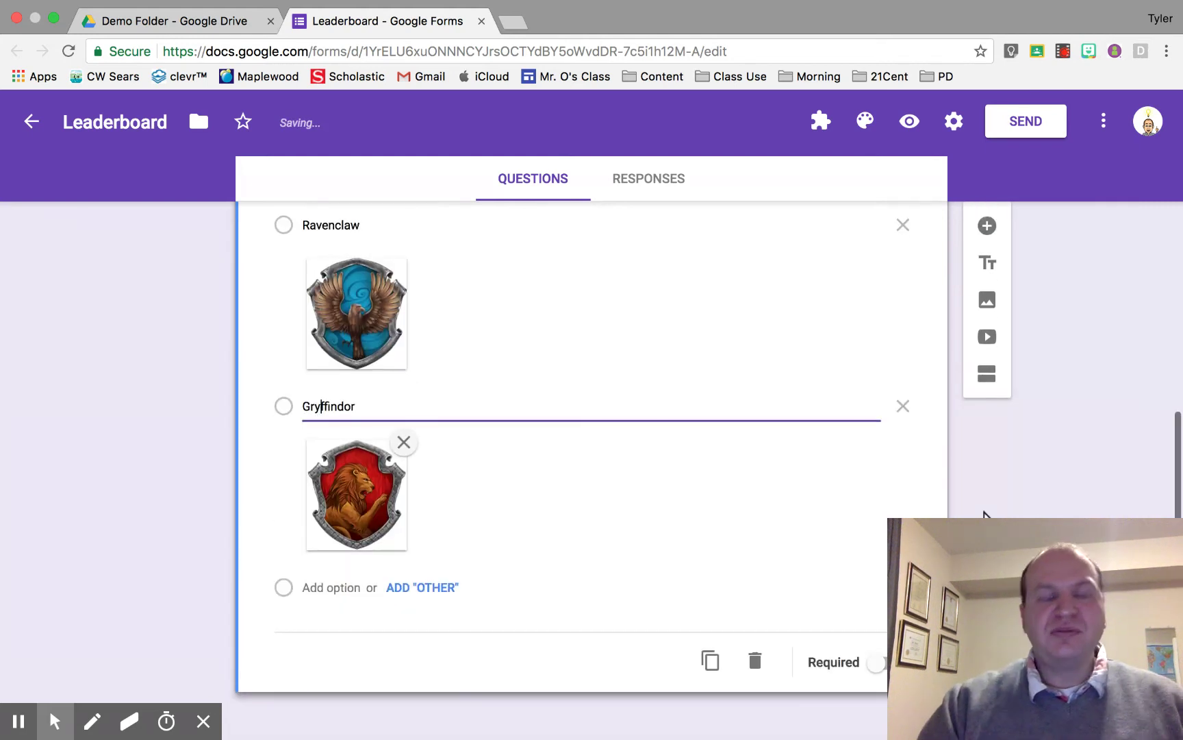
scroll(984, 515, up, 4)
scroll(984, 515, up, 5)
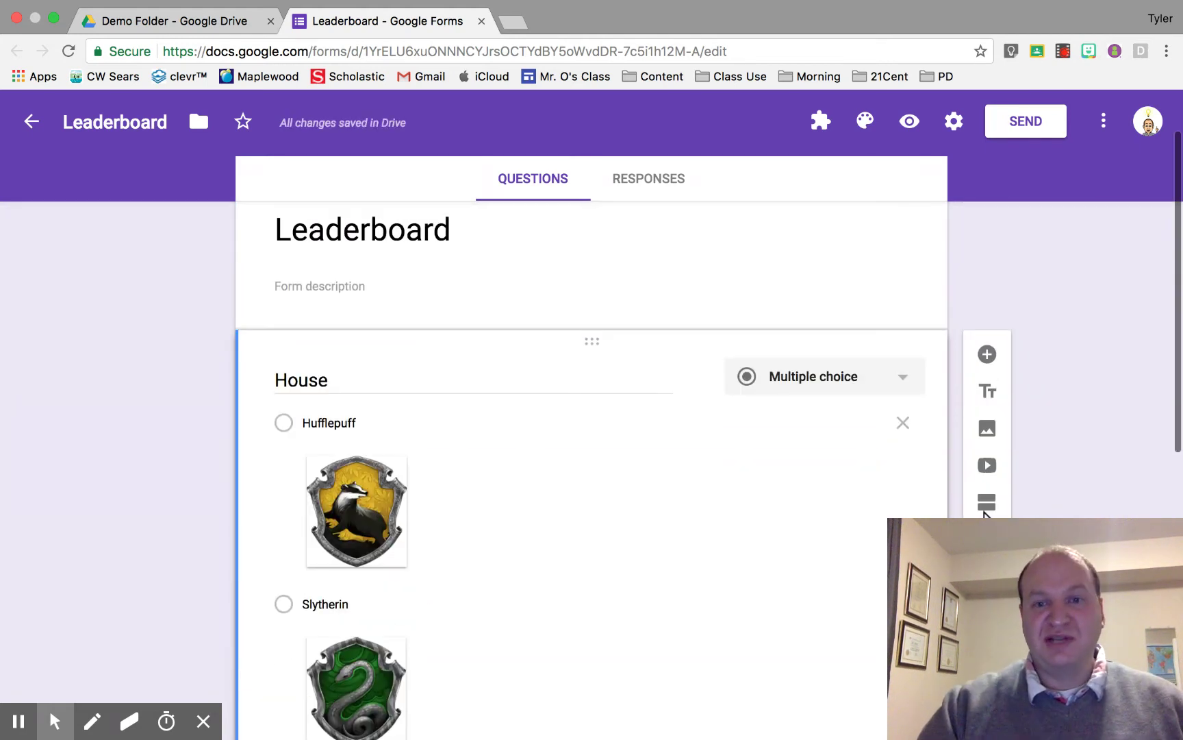
scroll(984, 515, down, 4)
scroll(984, 512, down, 2)
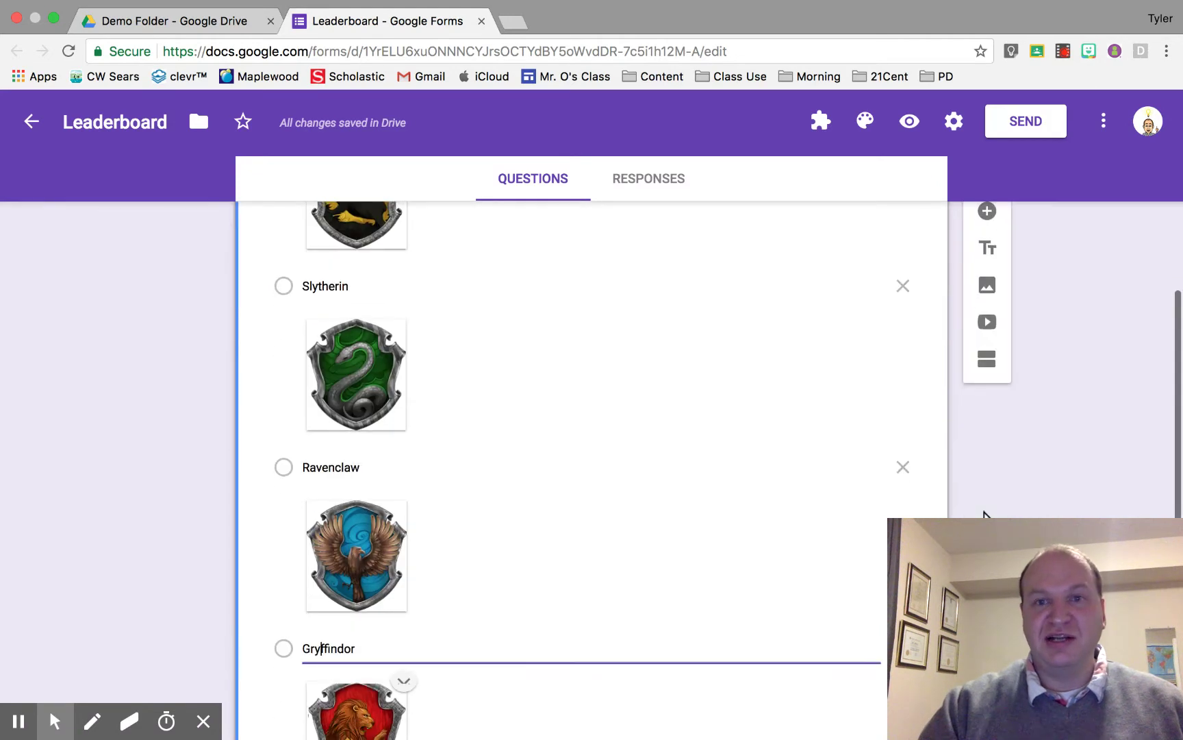
click(908, 130)
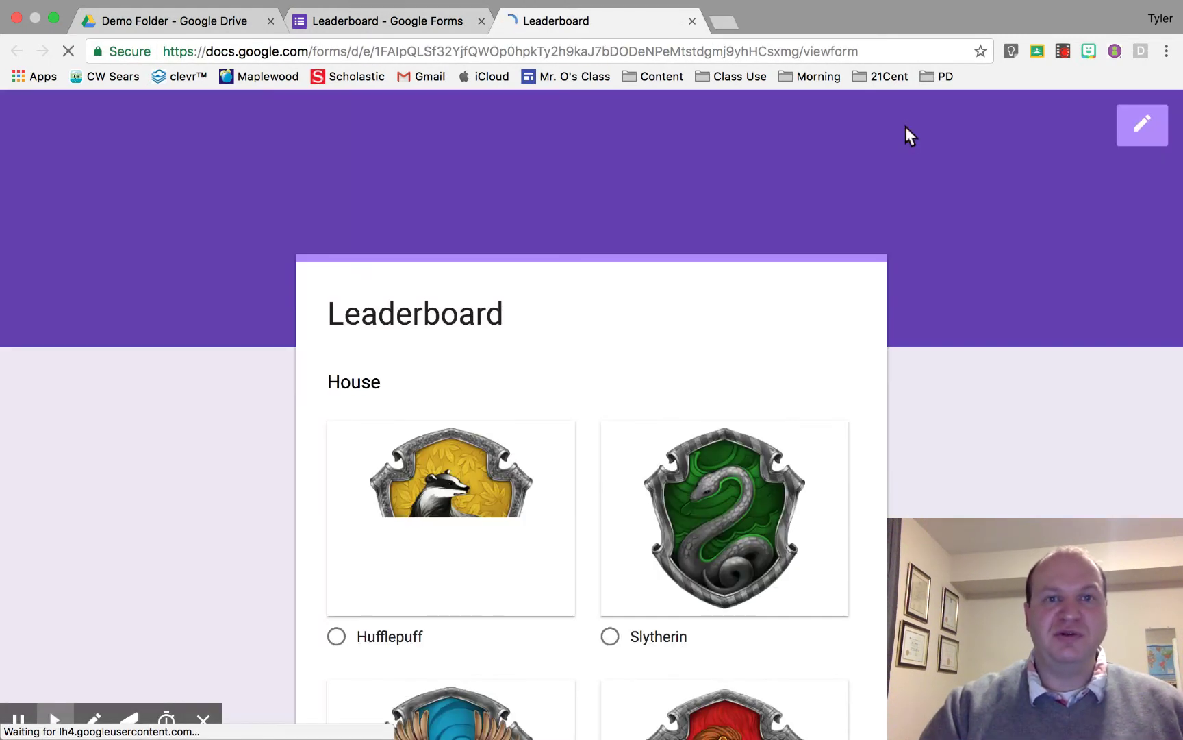
scroll(999, 422, down, 5)
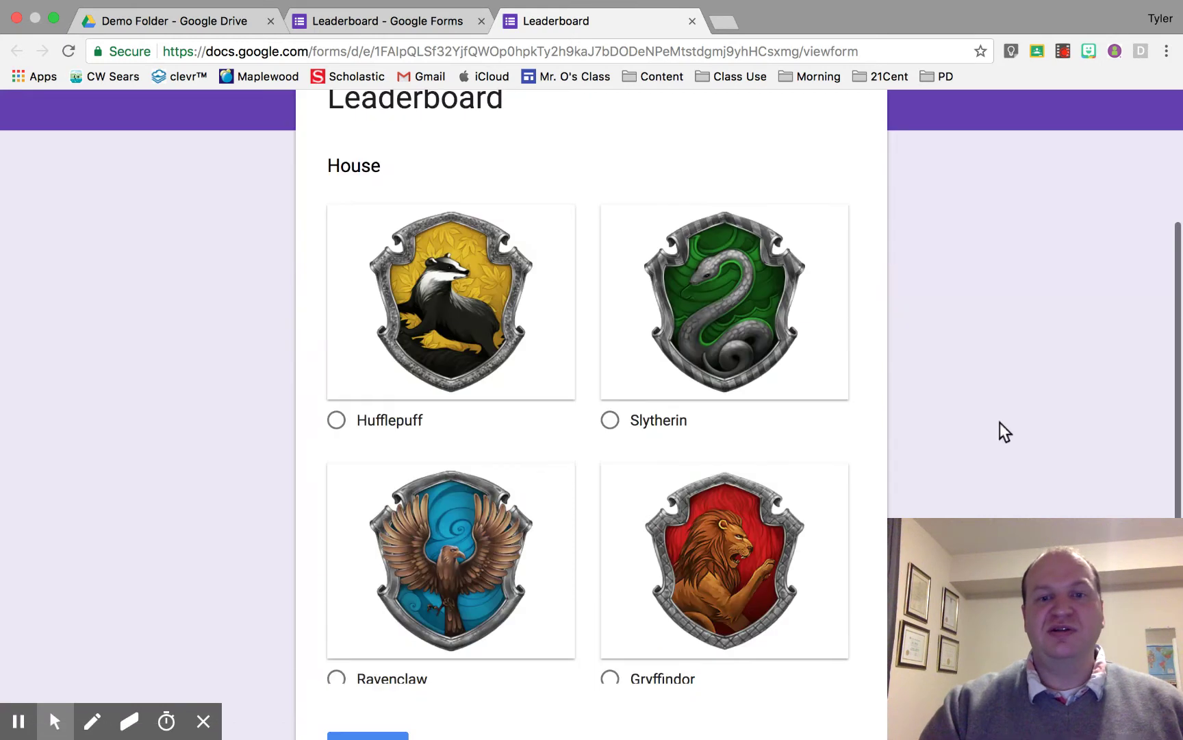
scroll(999, 422, up, 5)
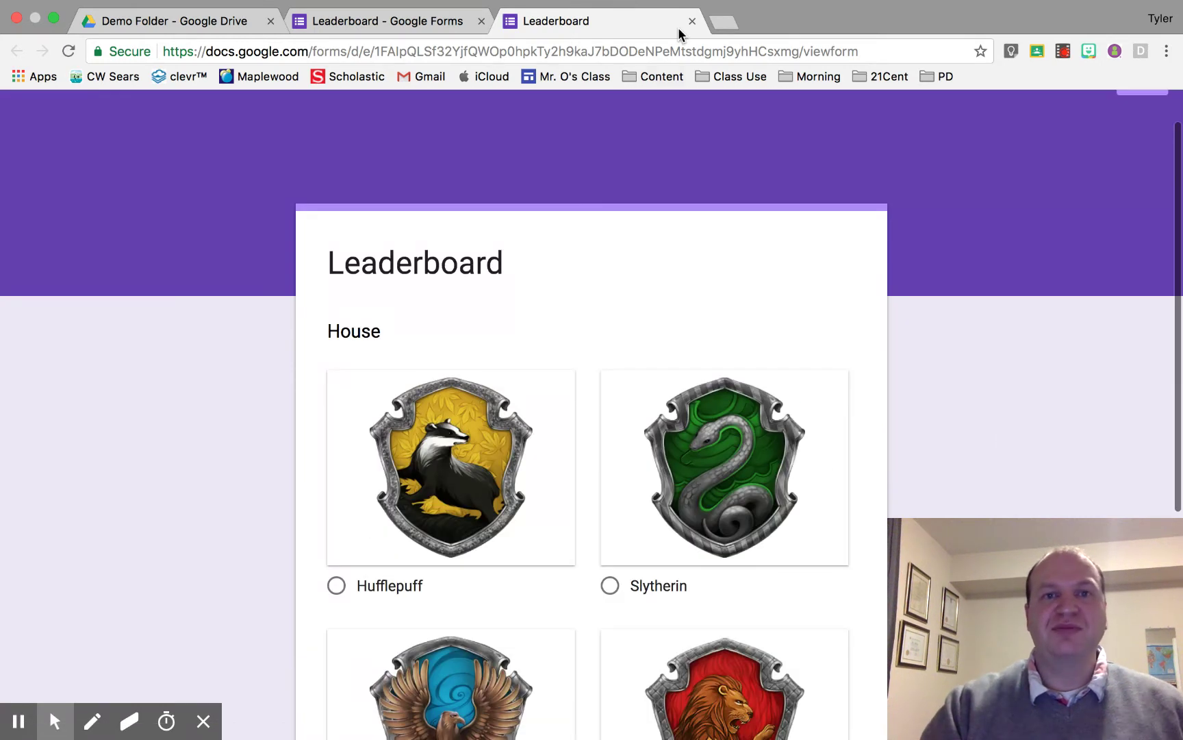
click(692, 22)
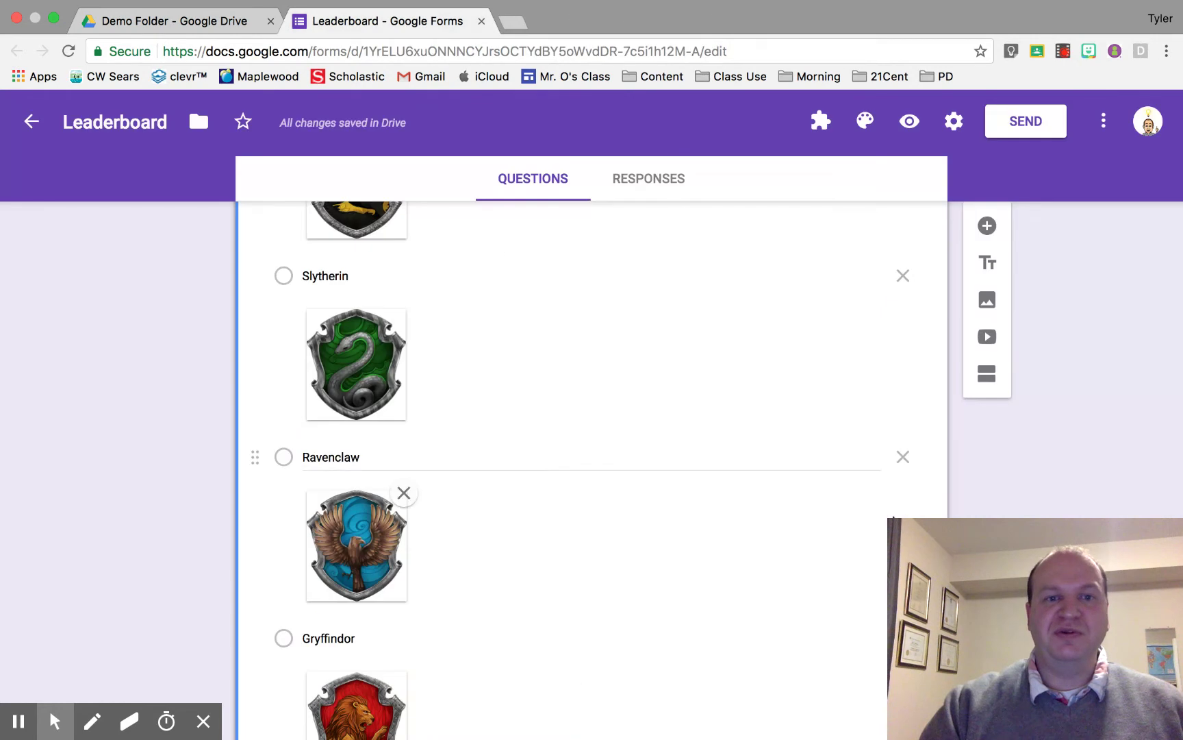
Add a new question below the House question and make it a linear scale
scroll(592, 438, down, 4)
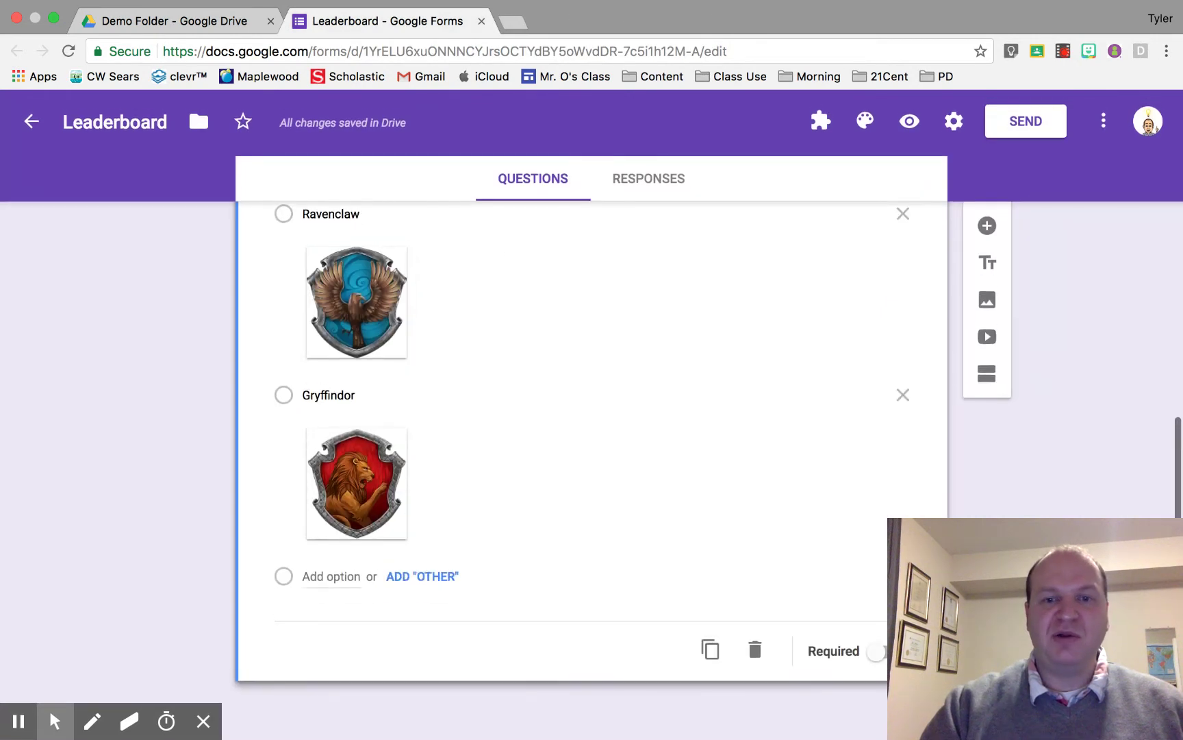
scroll(592, 438, up, 3)
scroll(592, 445, up, 6)
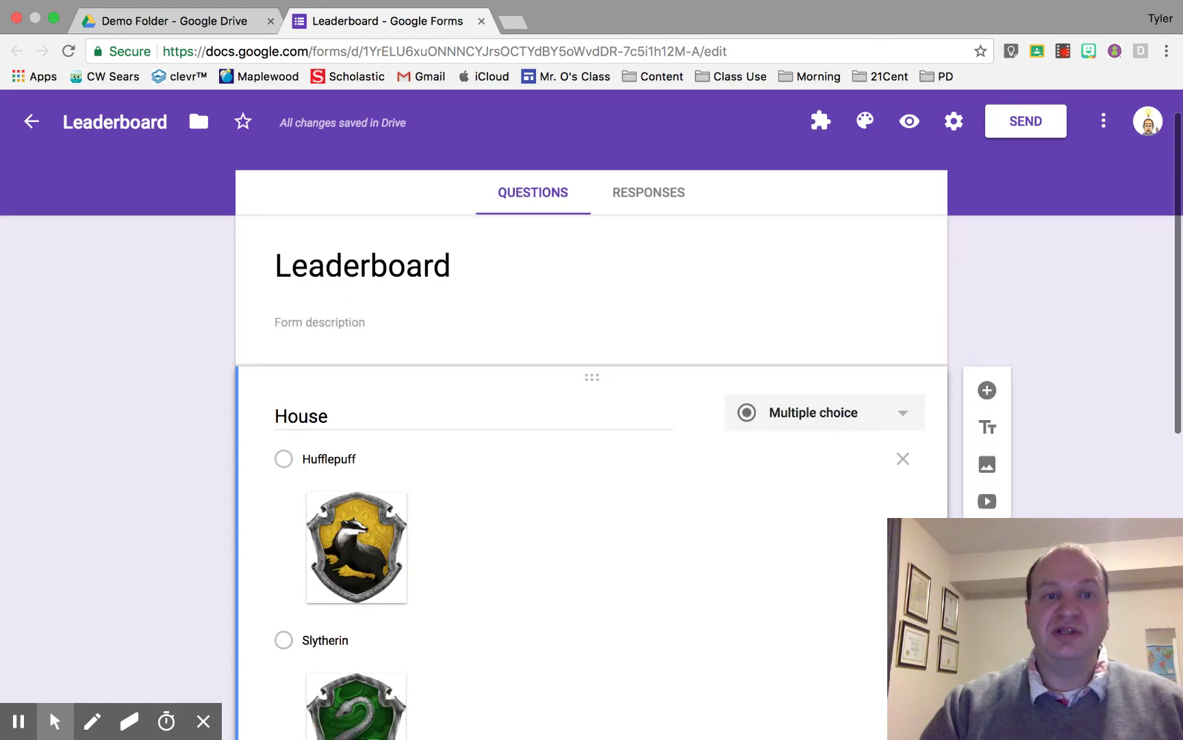
scroll(591, 446, down, 9)
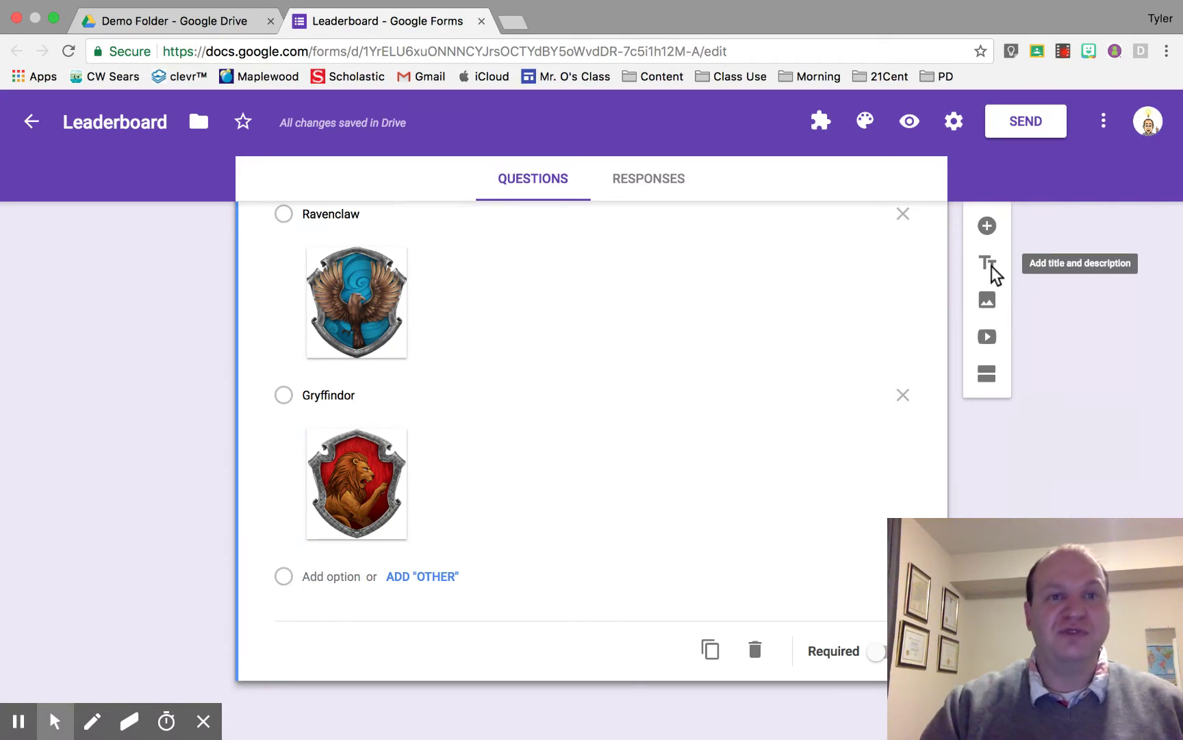
click(988, 227)
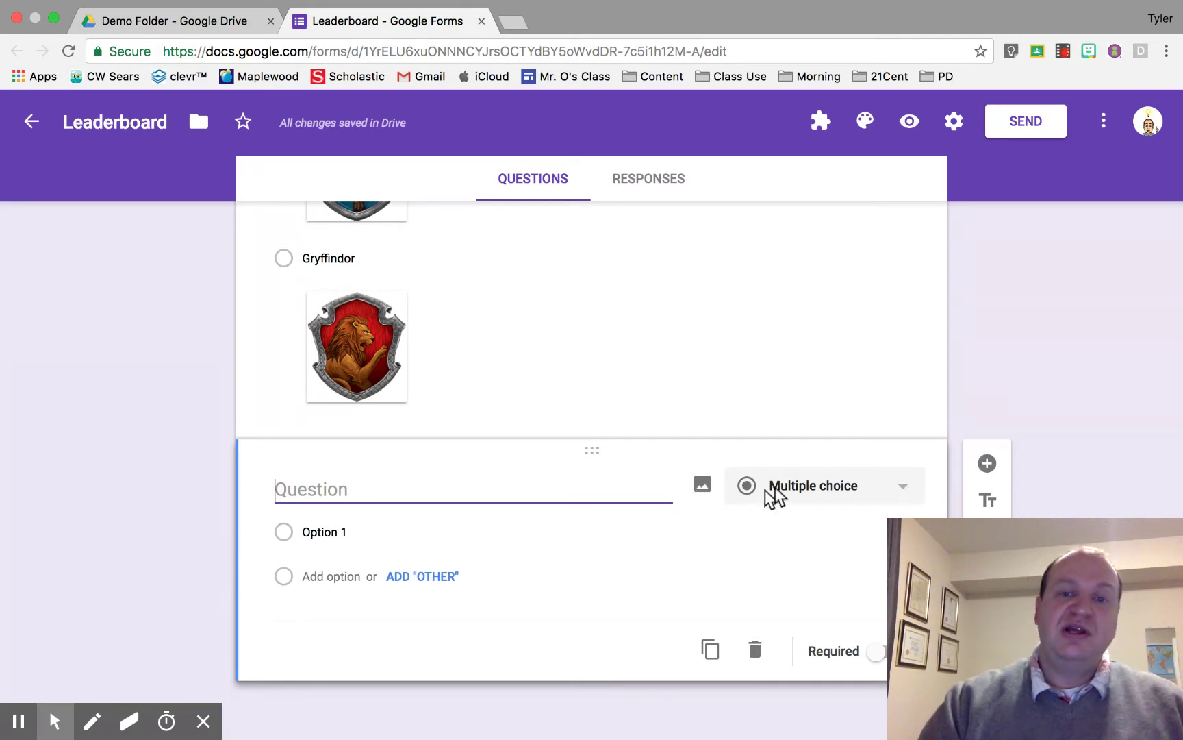
click(903, 487)
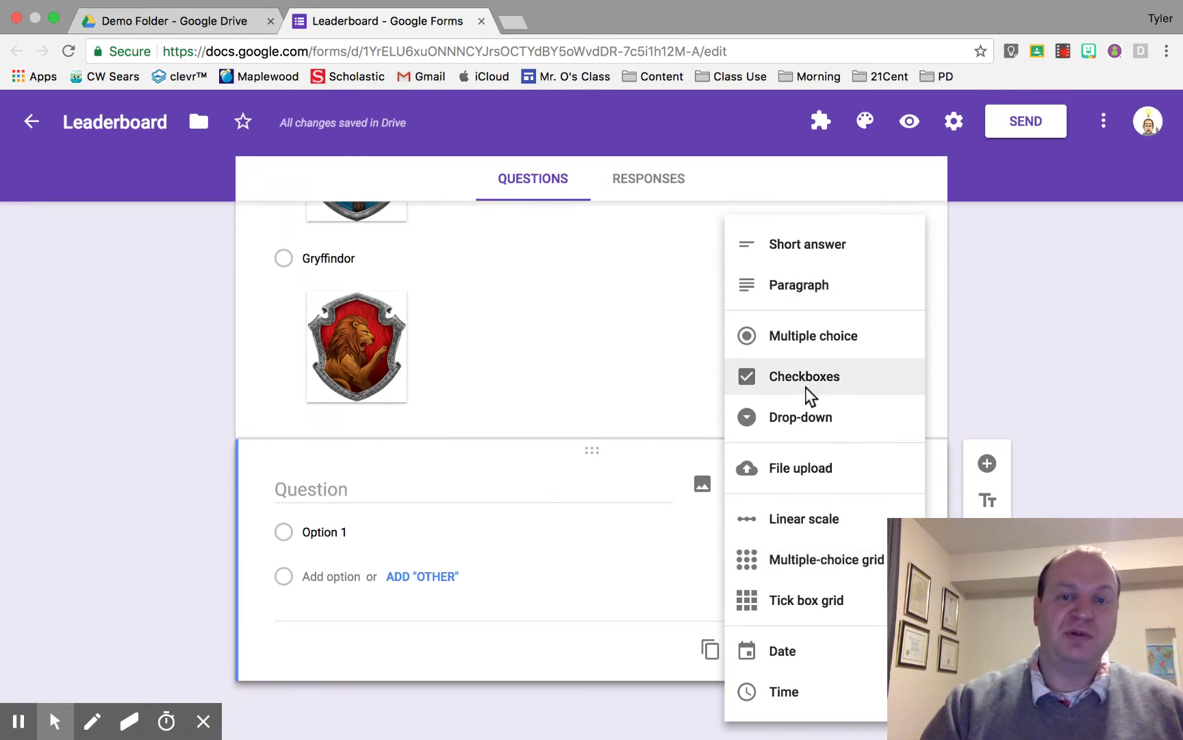
click(794, 528)
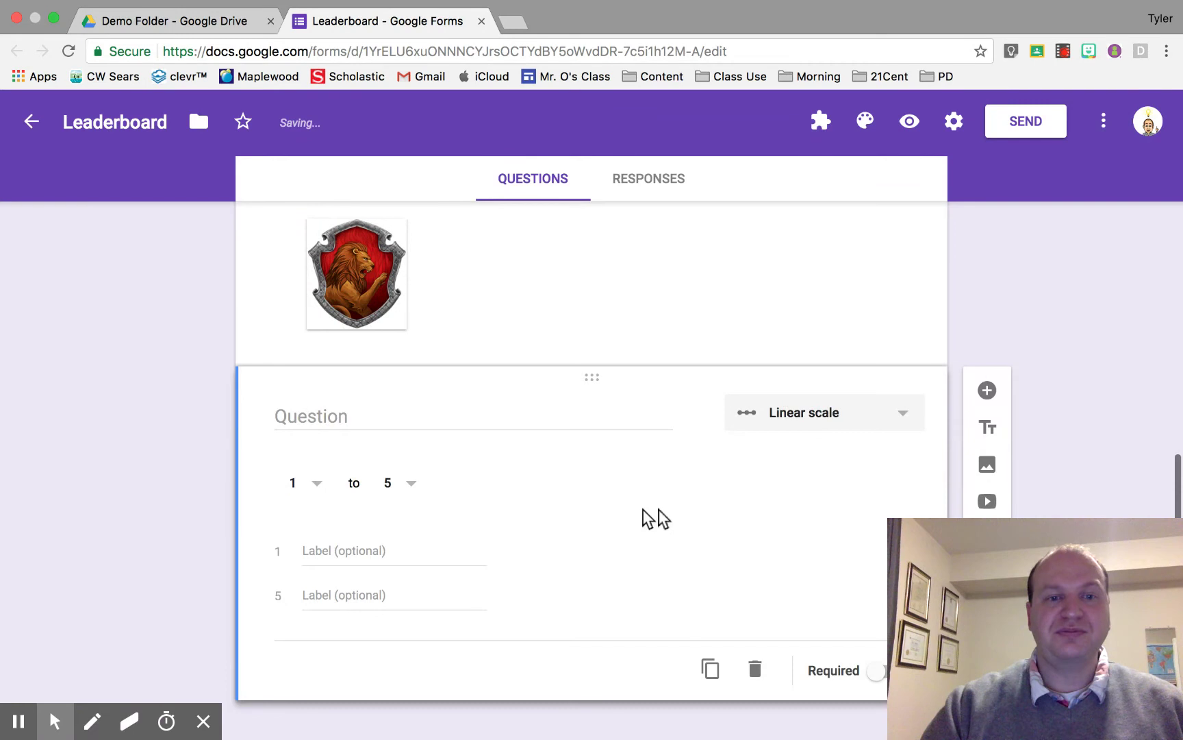
Set the linear scale's upper end to 10 and title the question Award Points
click(411, 484)
click(403, 692)
scroll(419, 558, down, 1)
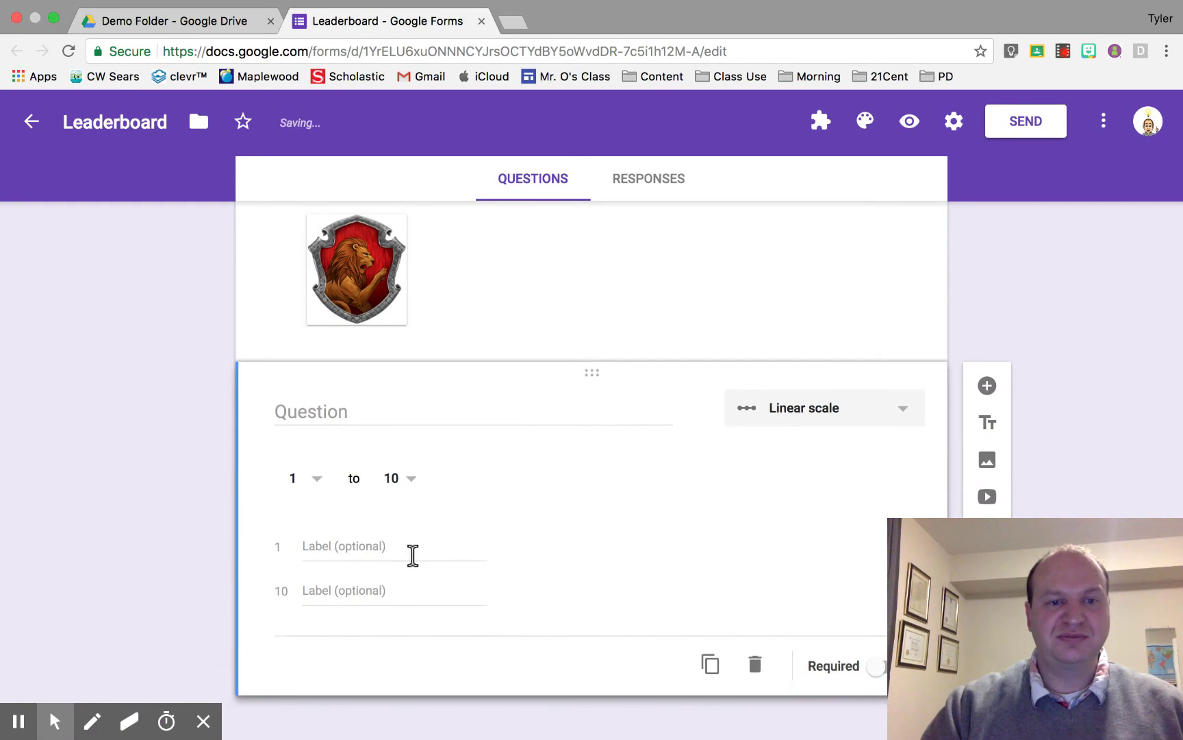
click(353, 531)
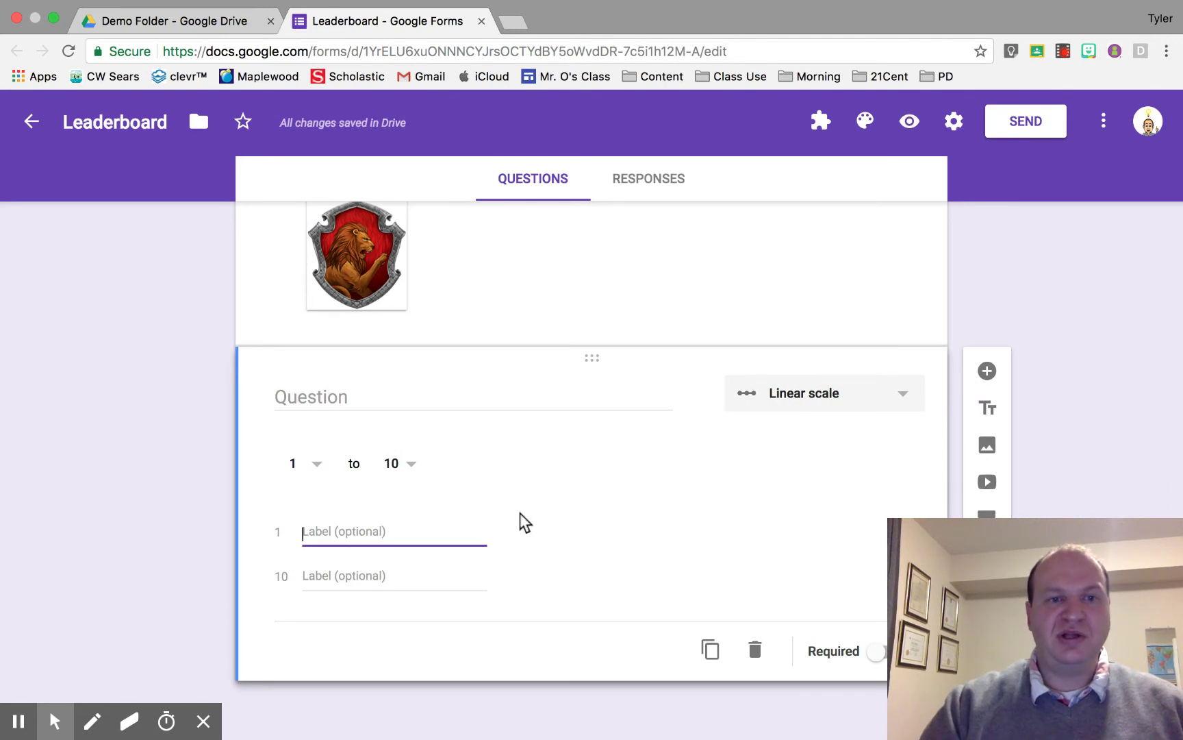
click(312, 395)
text(Award Points)
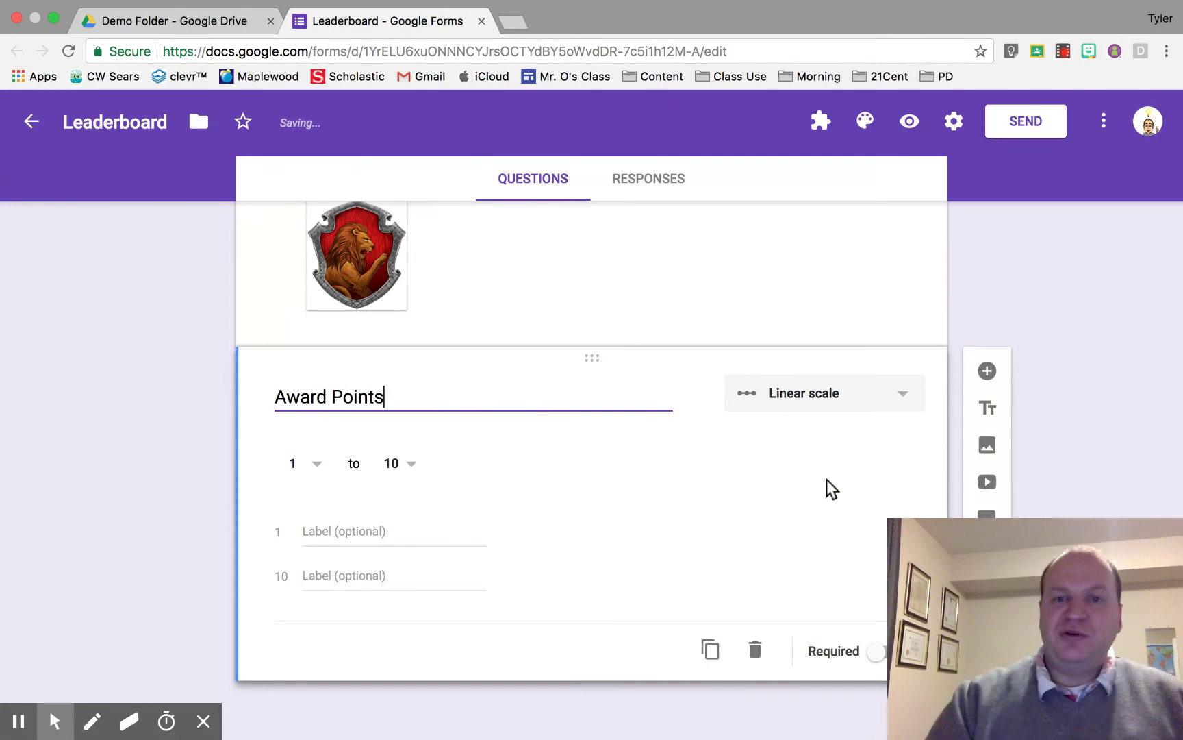
Duplicate the Award Points linear-scale question and retitle the copy Remove Points
click(714, 647)
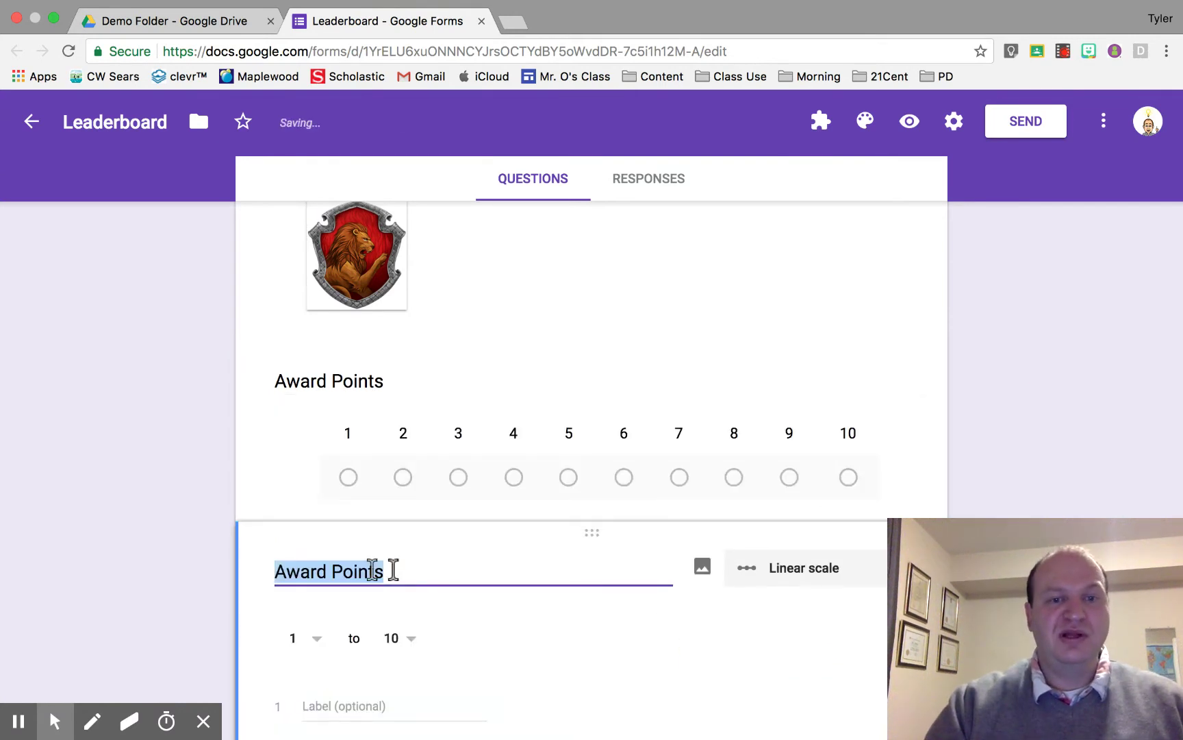
double_click(305, 571)
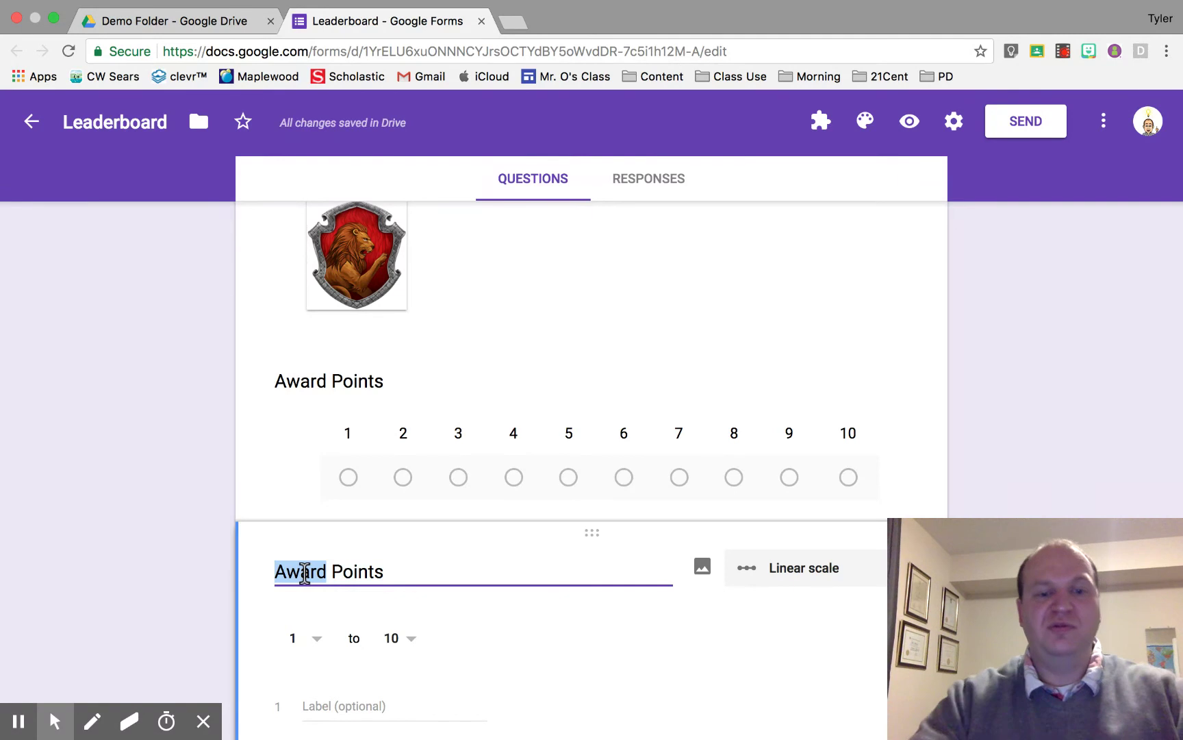
text(Remove)
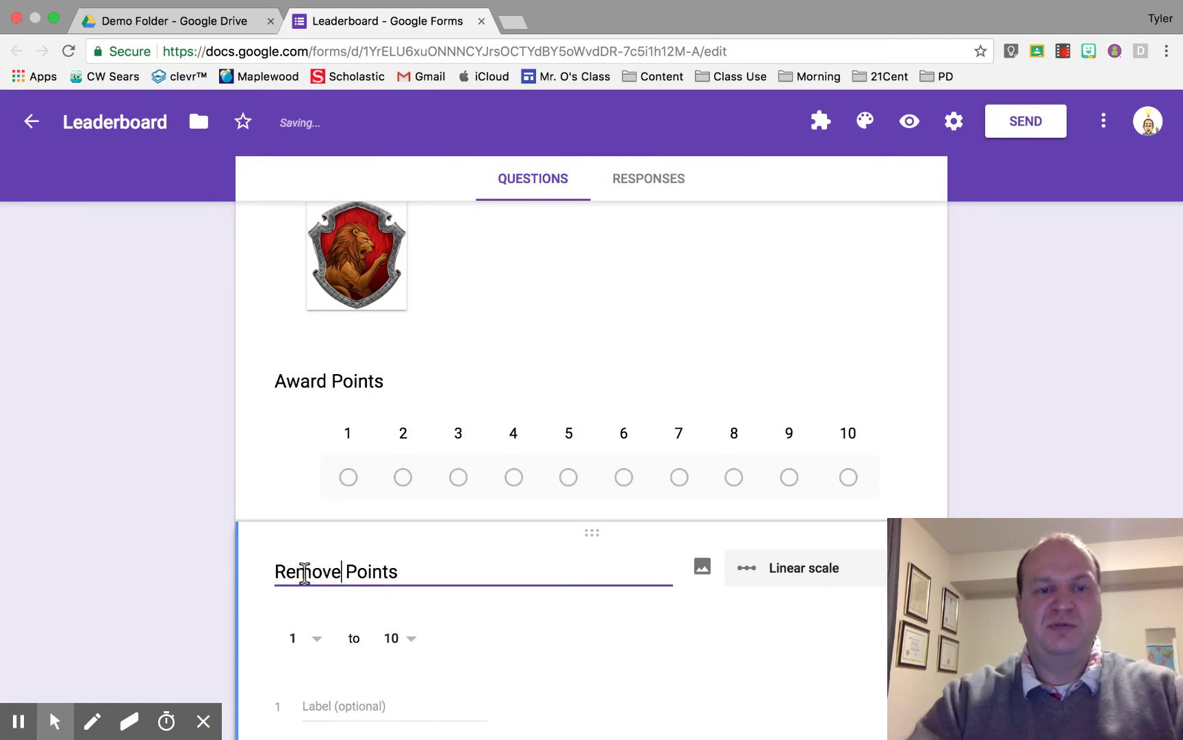
scroll(979, 459, down, 3)
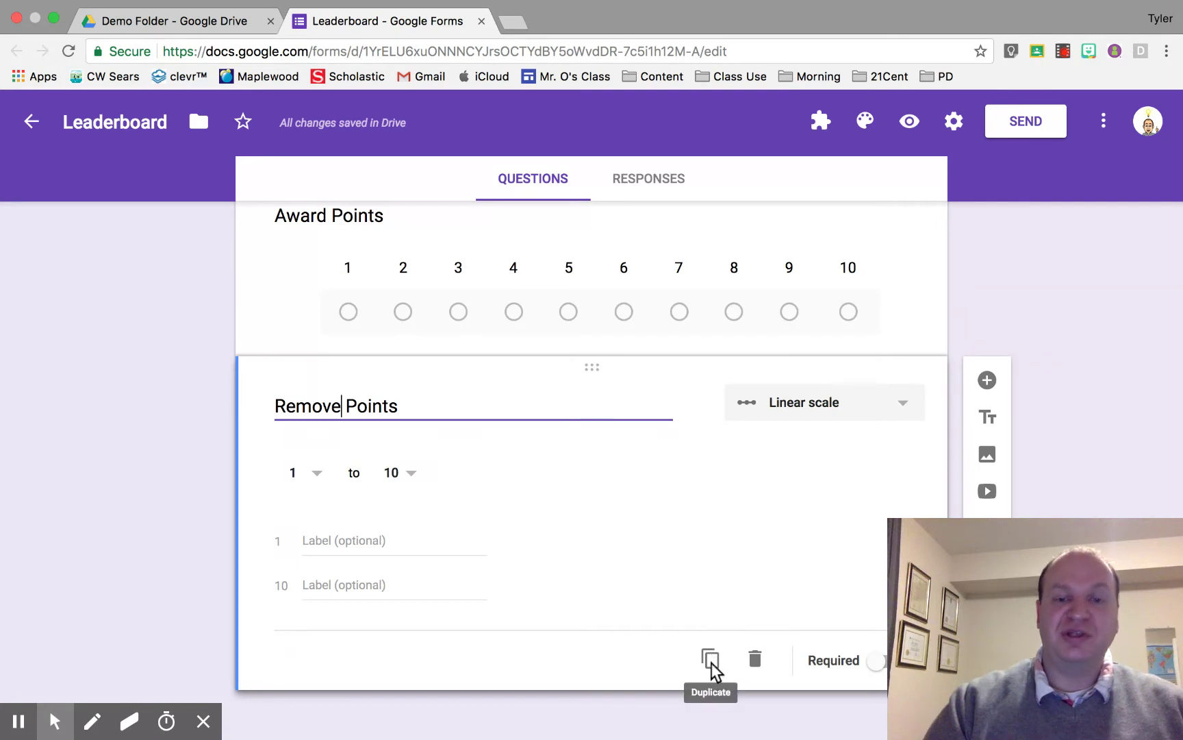
Open the form's theme image chooser to pick a header picture
scroll(710, 497, up, 15)
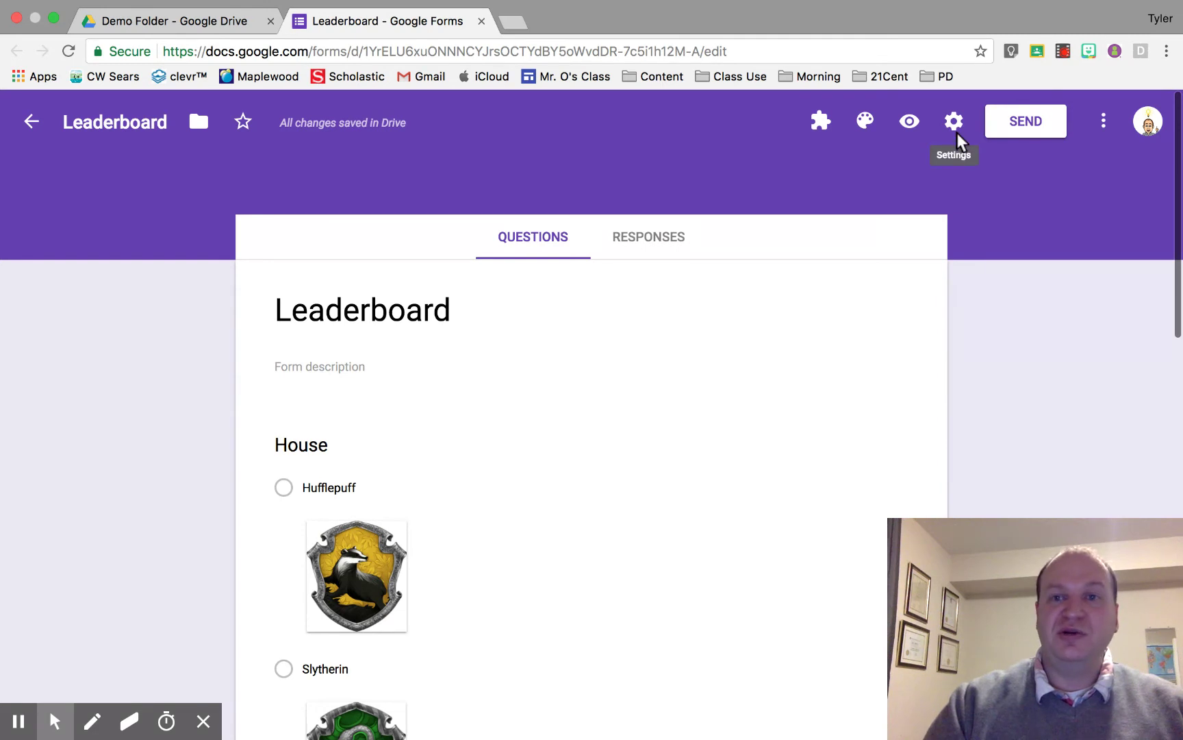
click(863, 123)
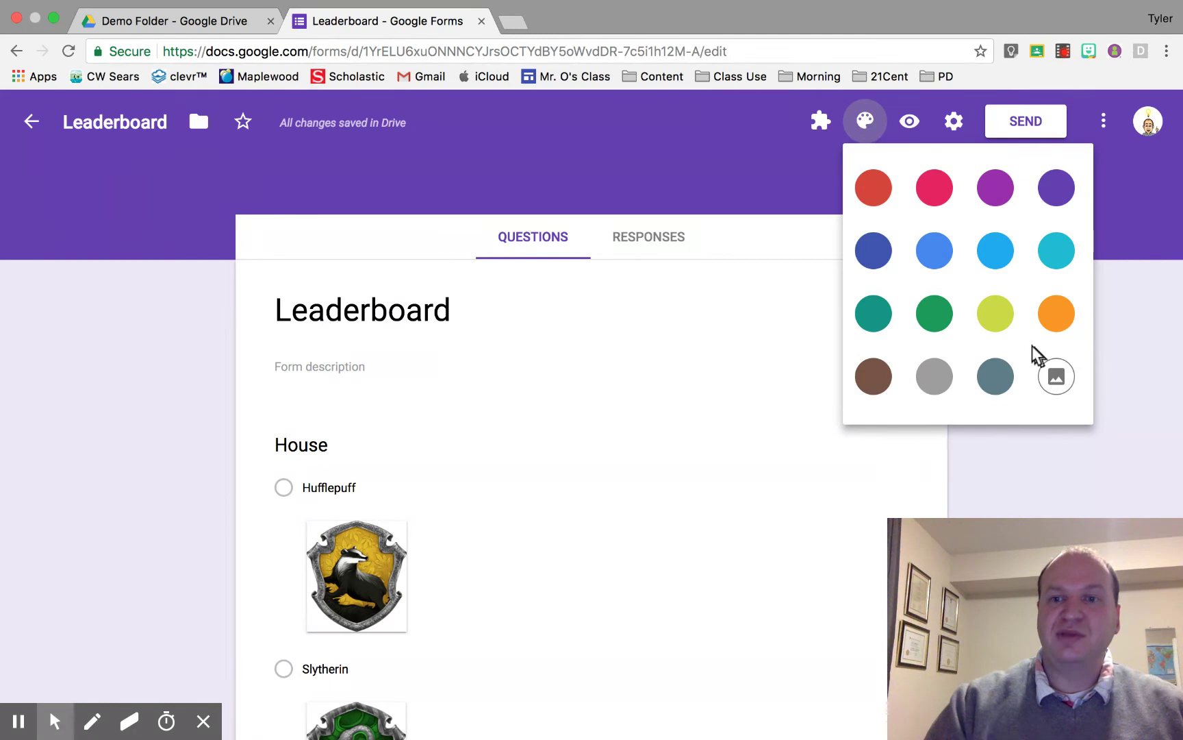
click(1055, 380)
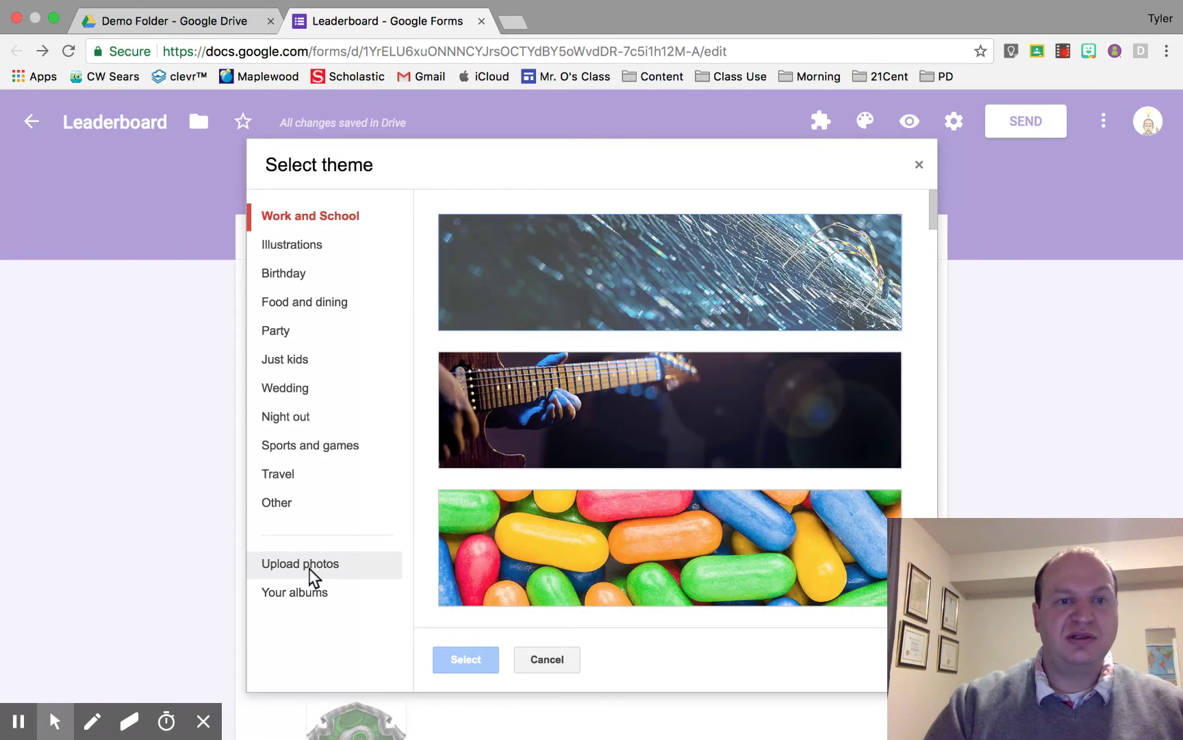
click(309, 571)
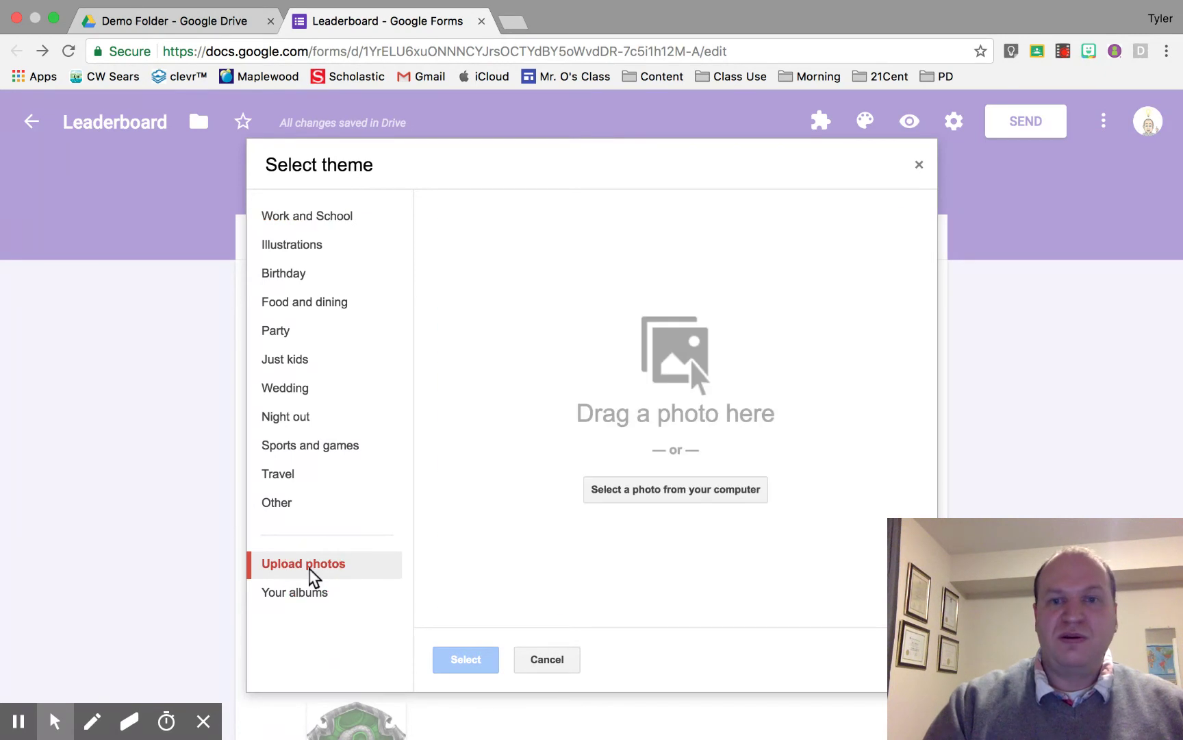
click(642, 491)
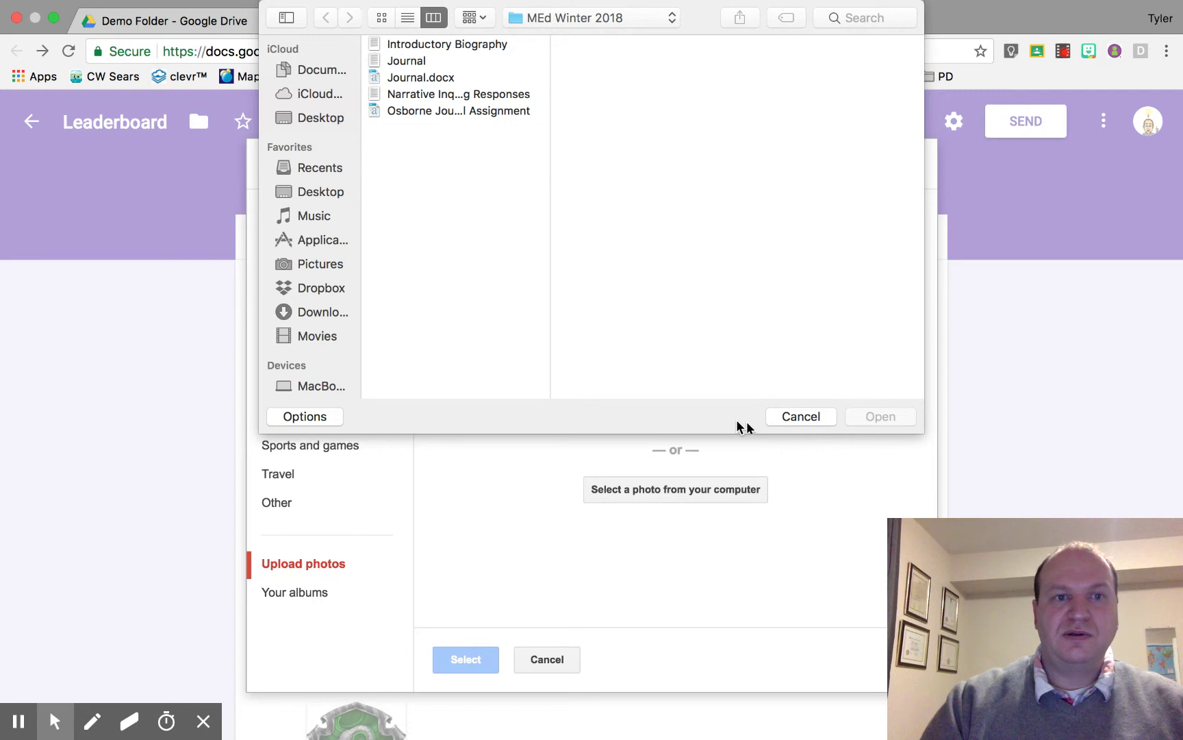
click(805, 416)
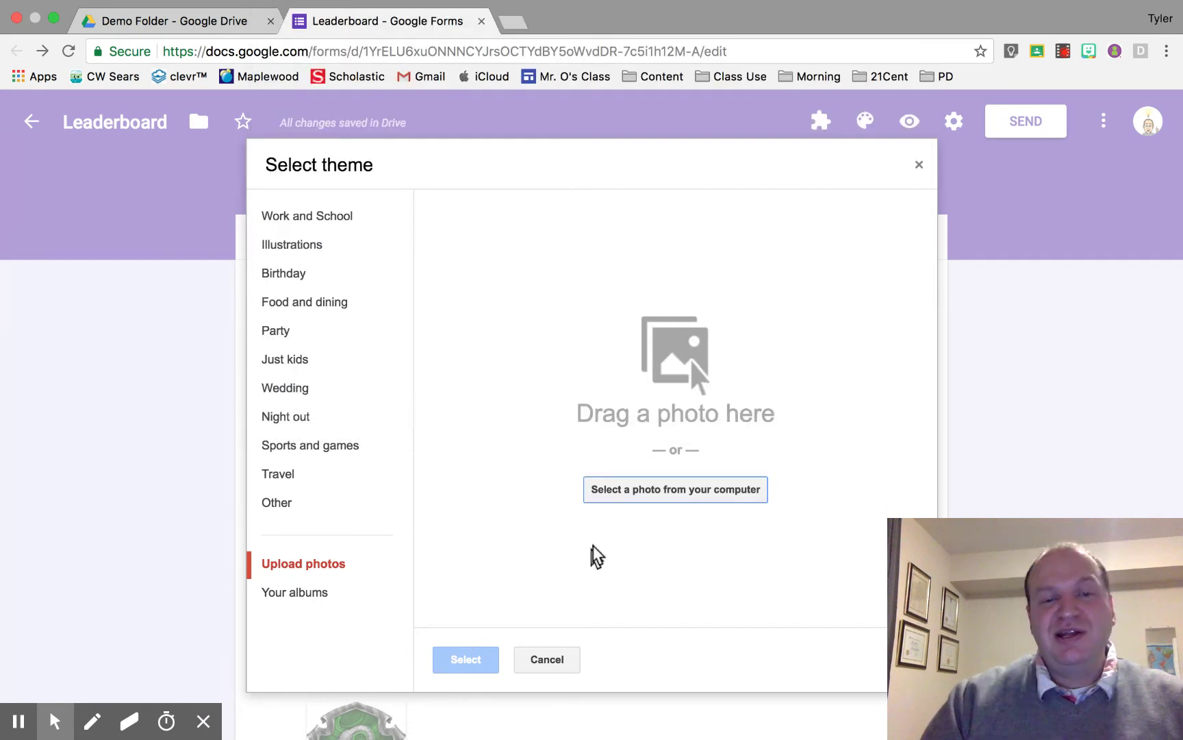
Apply the colourful jelly bean image from the Work and School themes as the form header
click(296, 273)
click(305, 219)
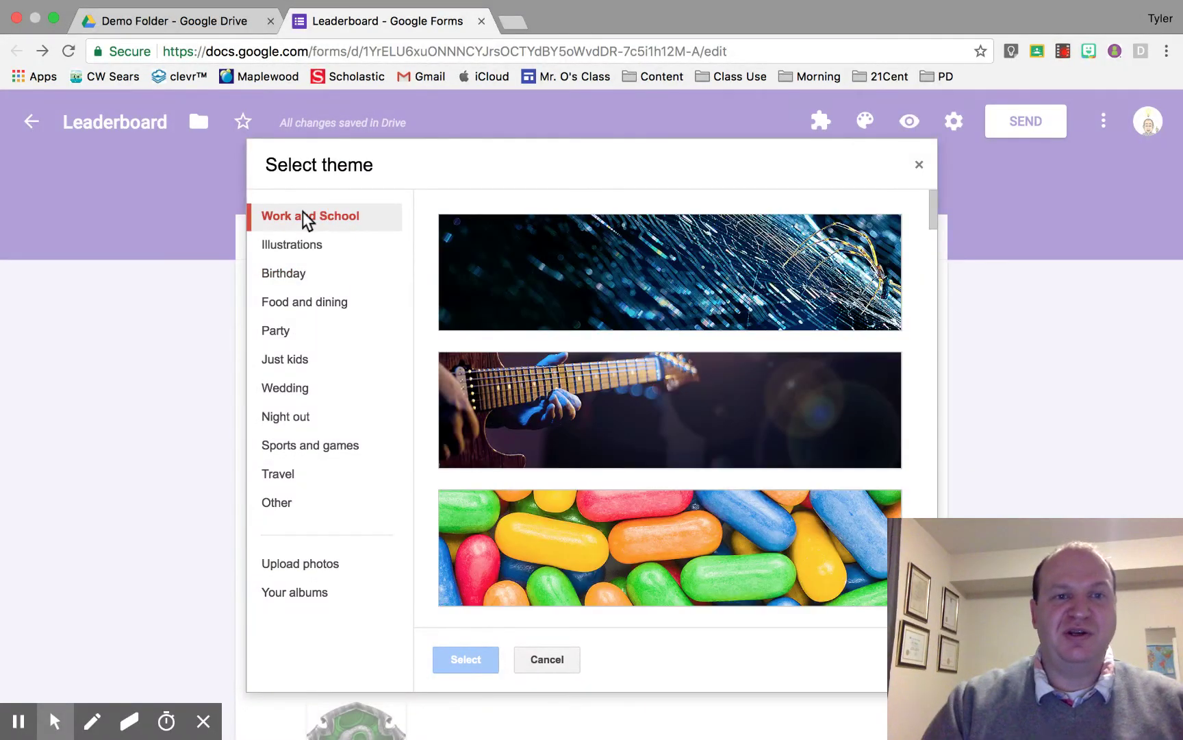
click(665, 546)
click(450, 662)
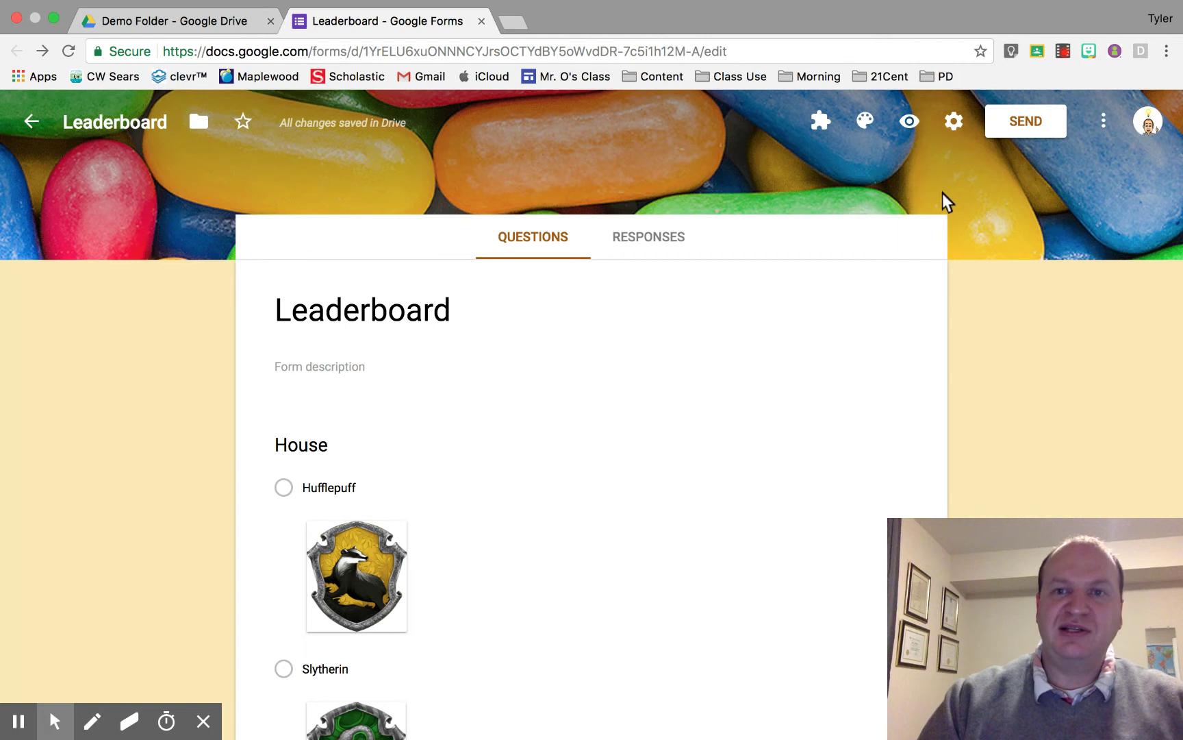
Preview the form and submit a response for Slytherin with Award Points 4 and Remove Points 3
click(909, 120)
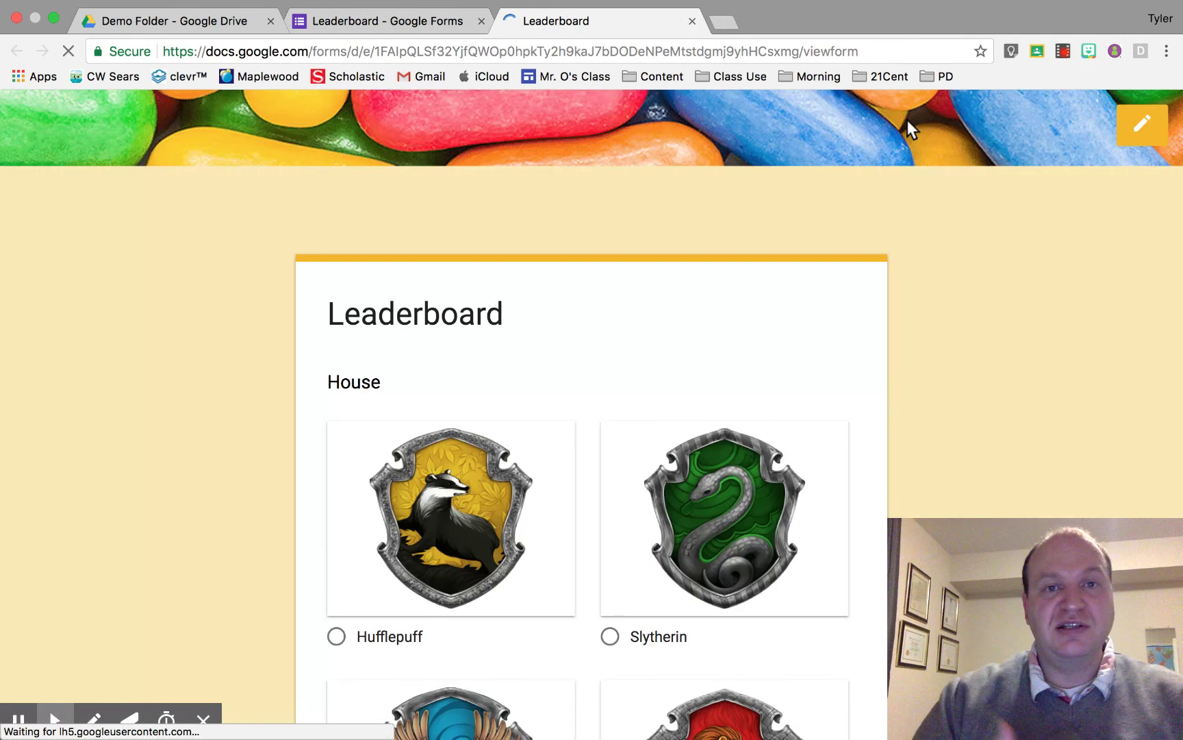
scroll(789, 258, down, 3)
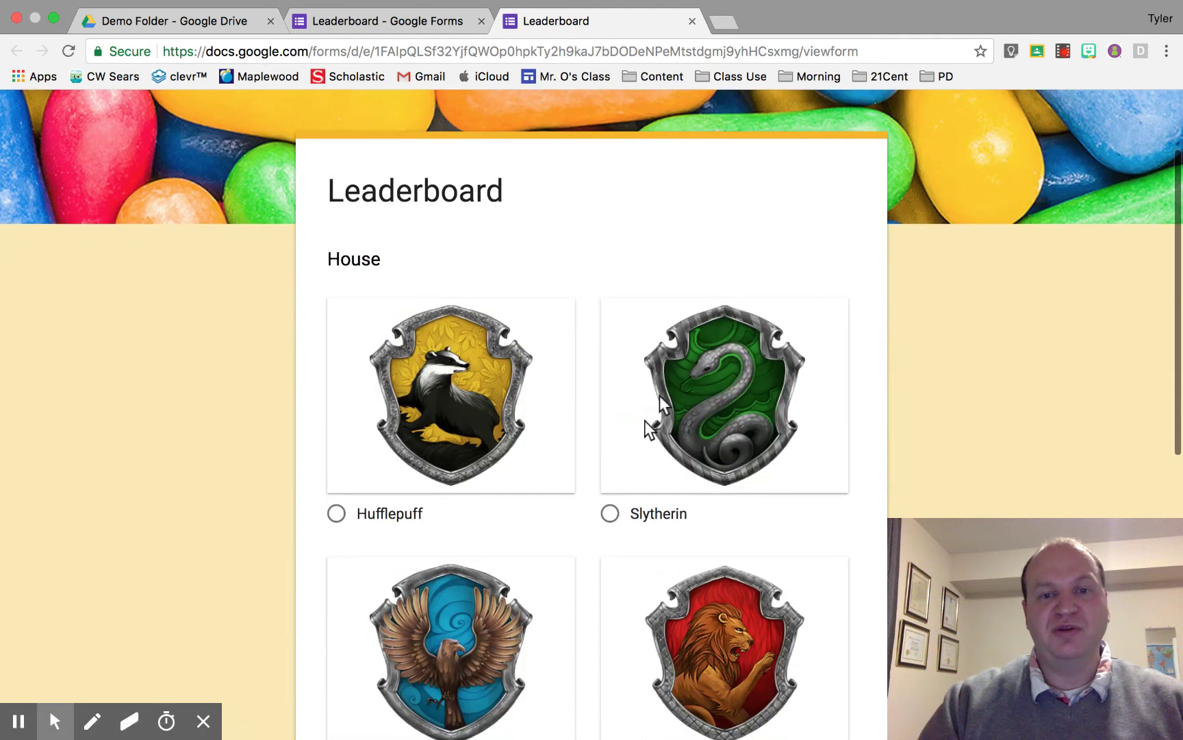
click(610, 514)
scroll(605, 521, down, 10)
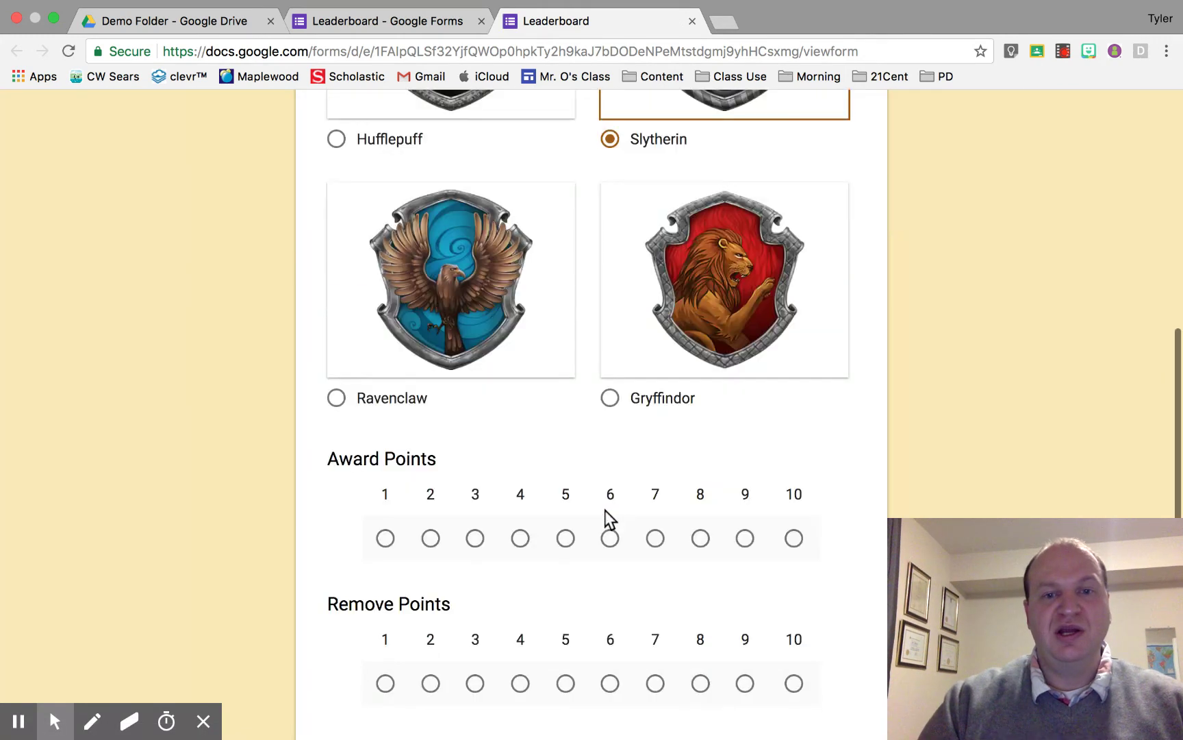
scroll(520, 526, down, 3)
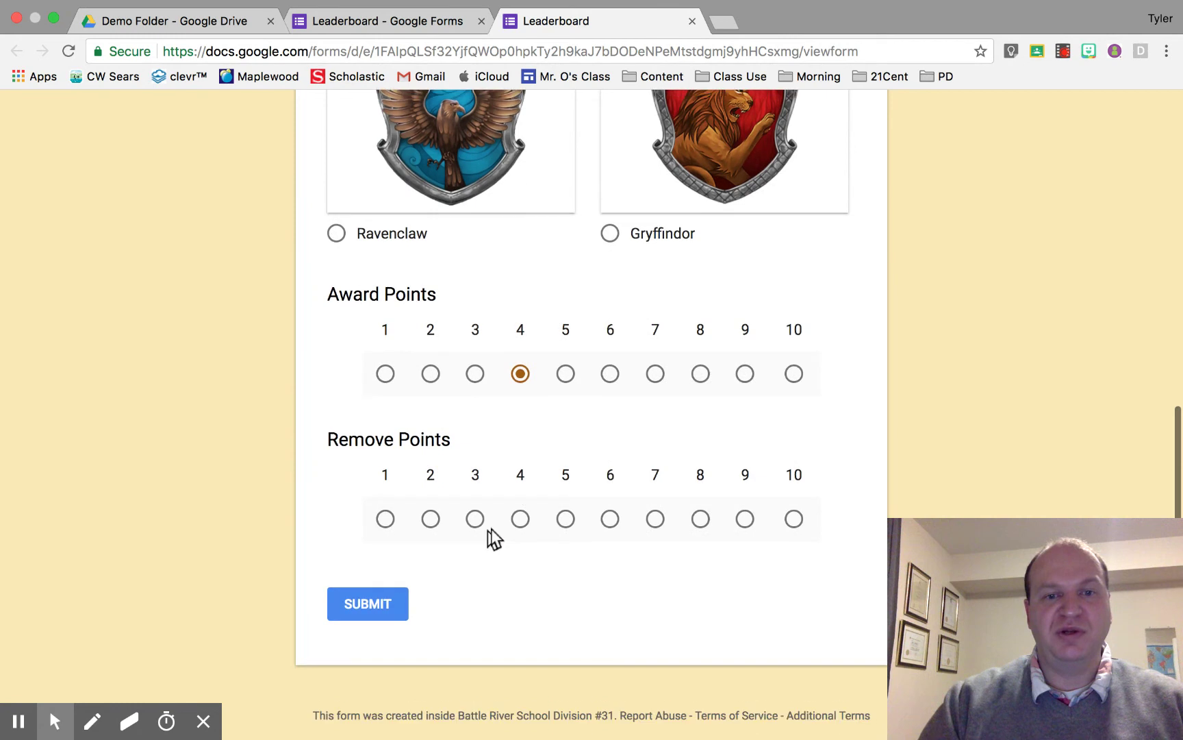
click(473, 520)
click(375, 611)
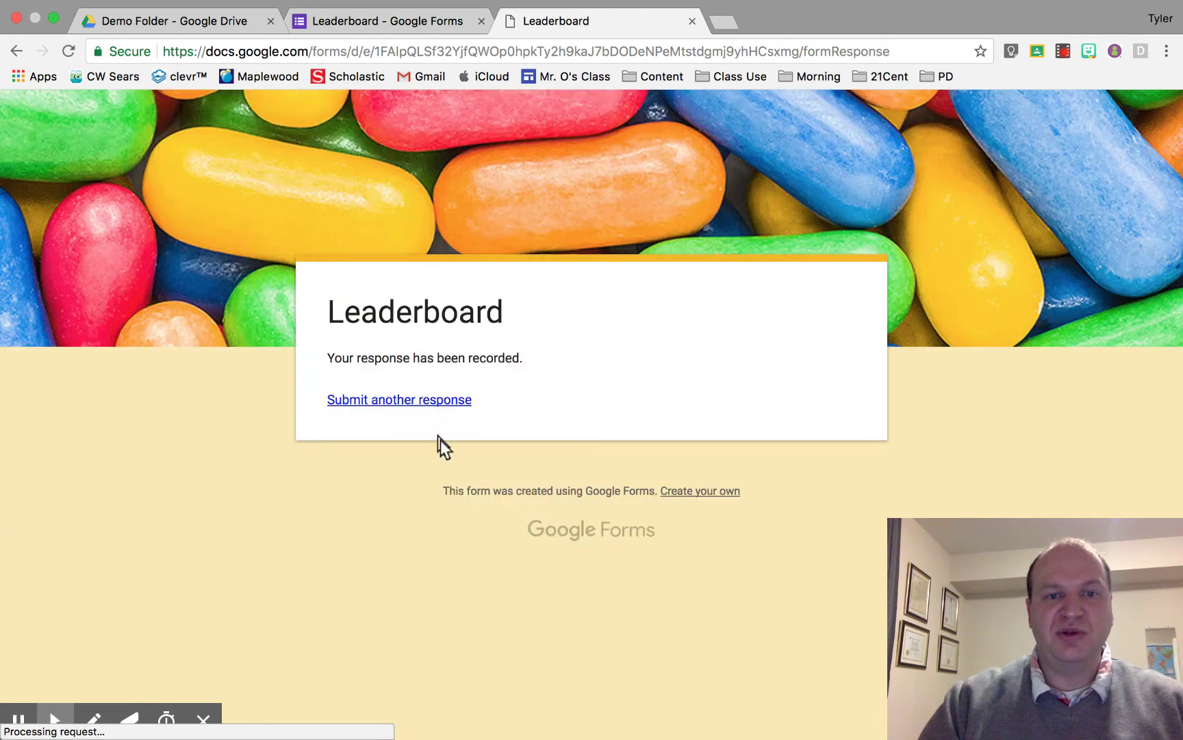
Submit another response for Hufflepuff with Award Points set to 6
click(420, 402)
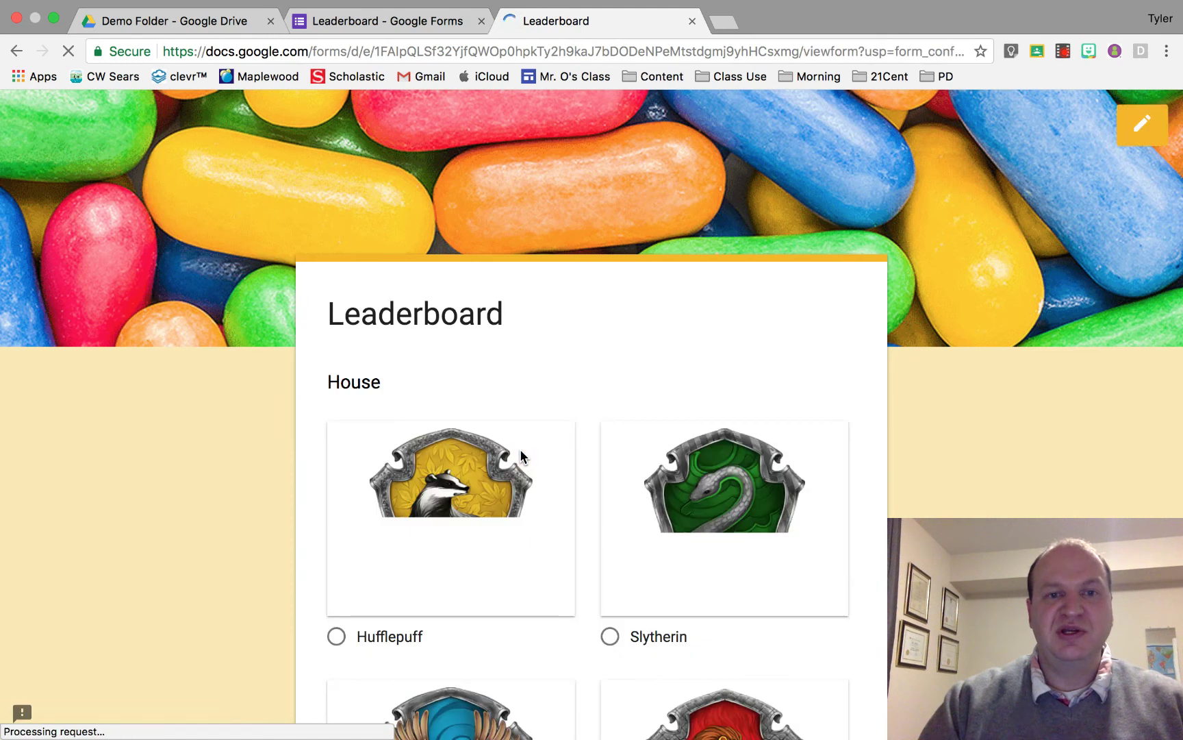
scroll(419, 475, down, 3)
right_click(399, 497)
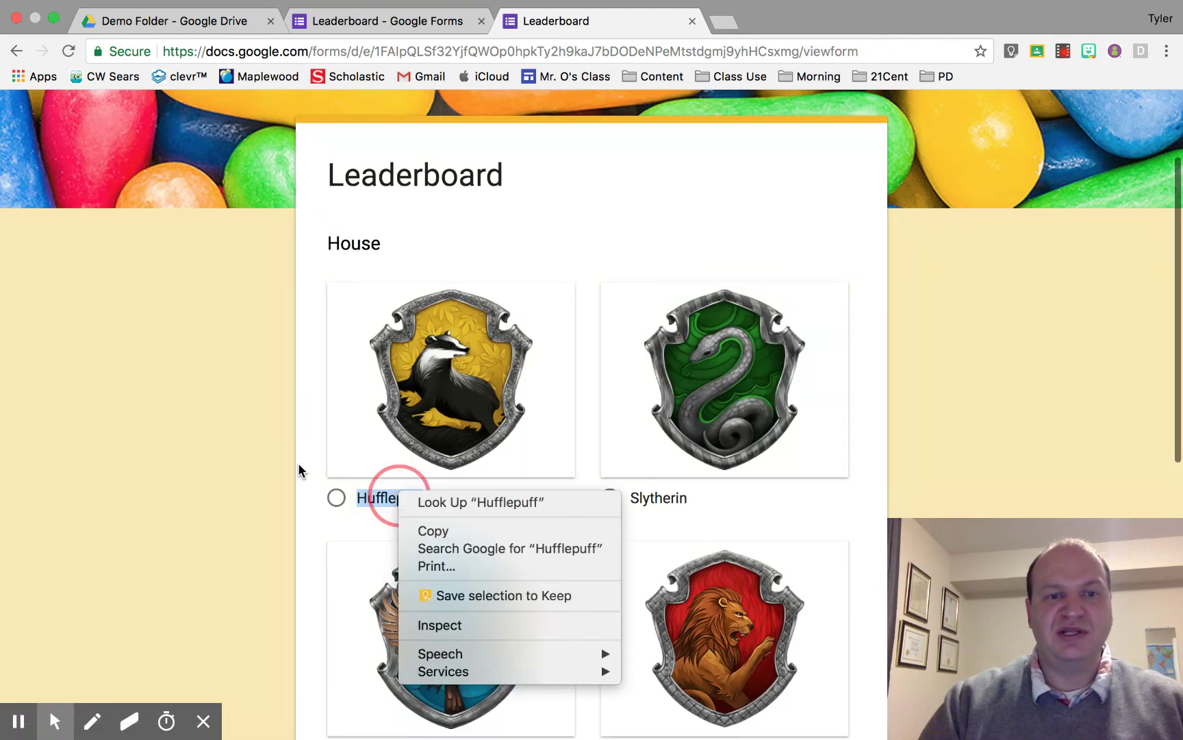
click(336, 500)
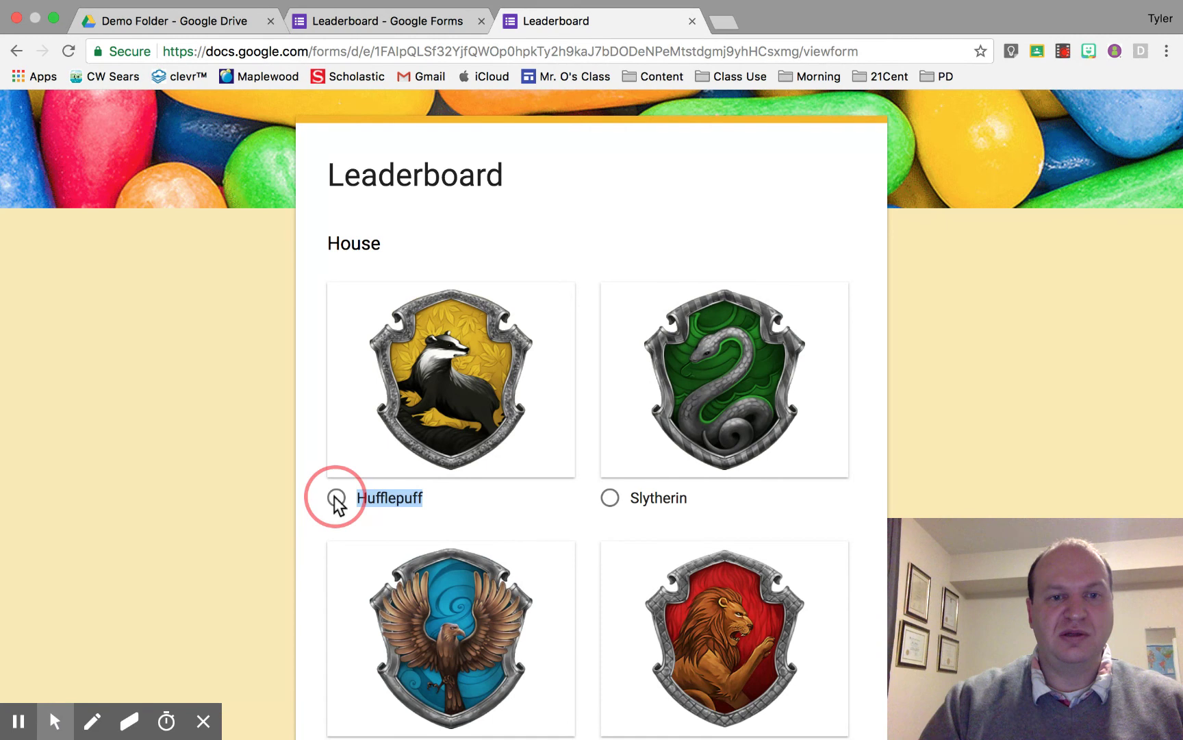
scroll(517, 503, down, 6)
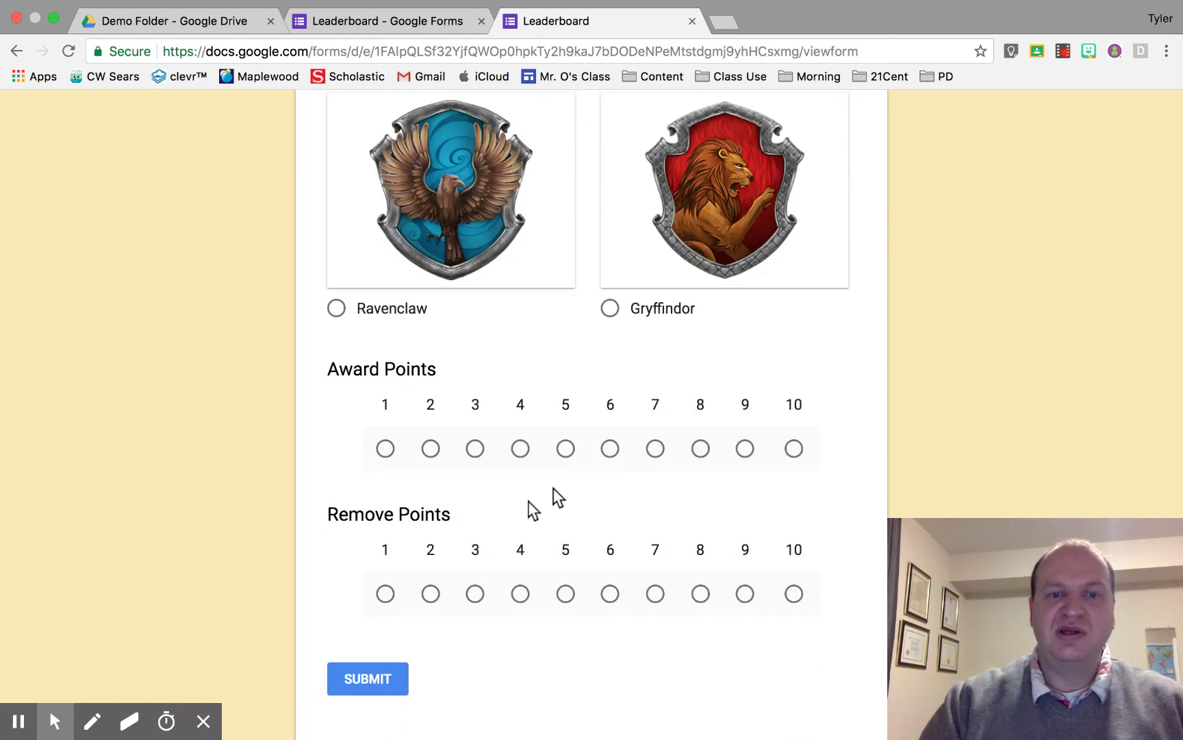
click(610, 449)
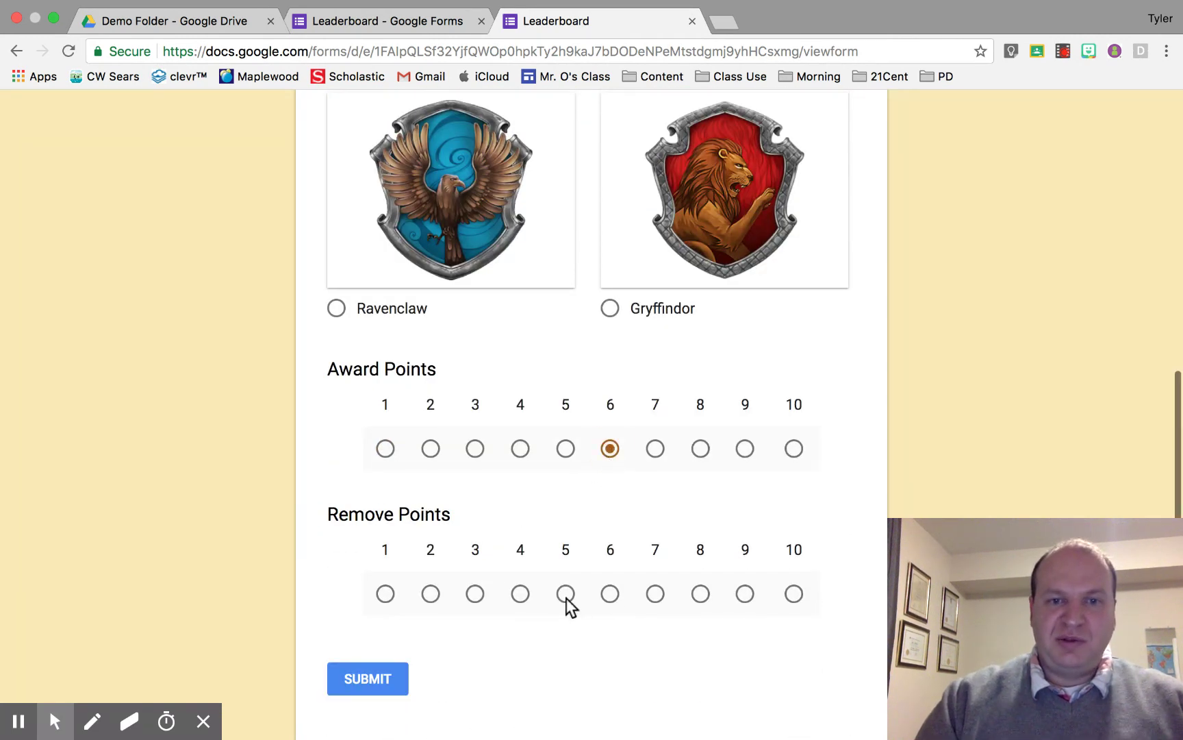
click(373, 678)
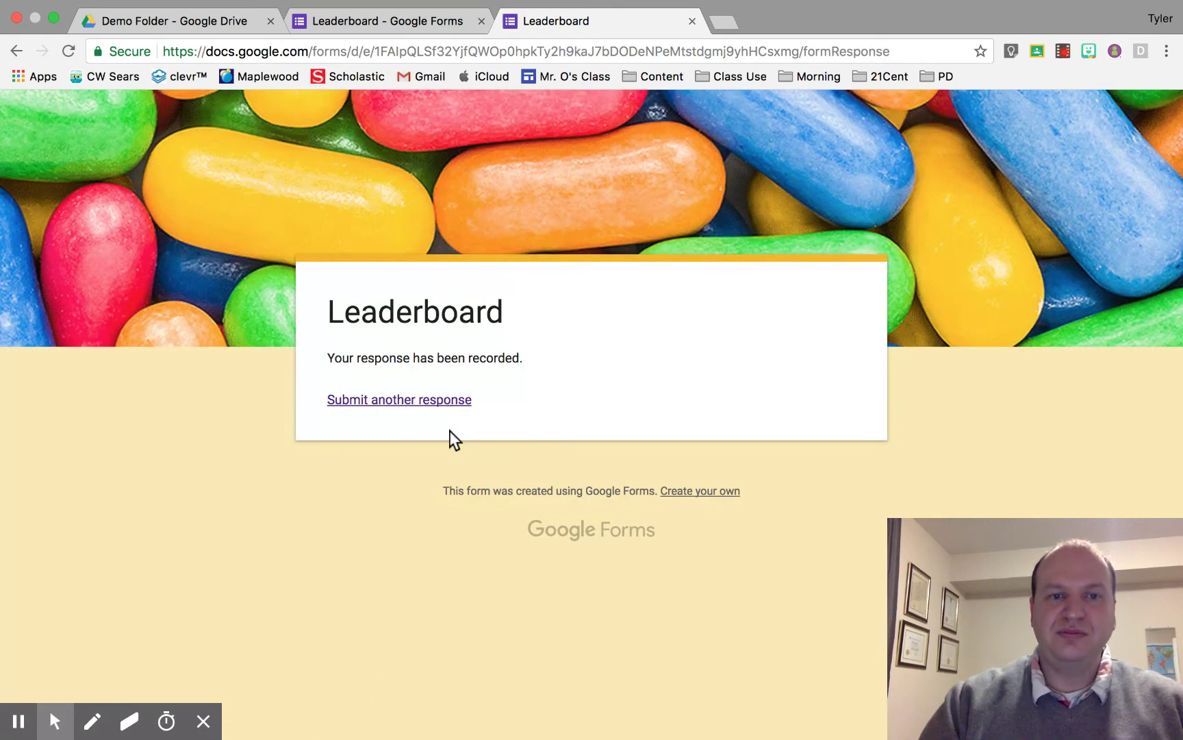
Submit another response for Ravenclaw with Award Points 6 and Remove Points 6
click(427, 402)
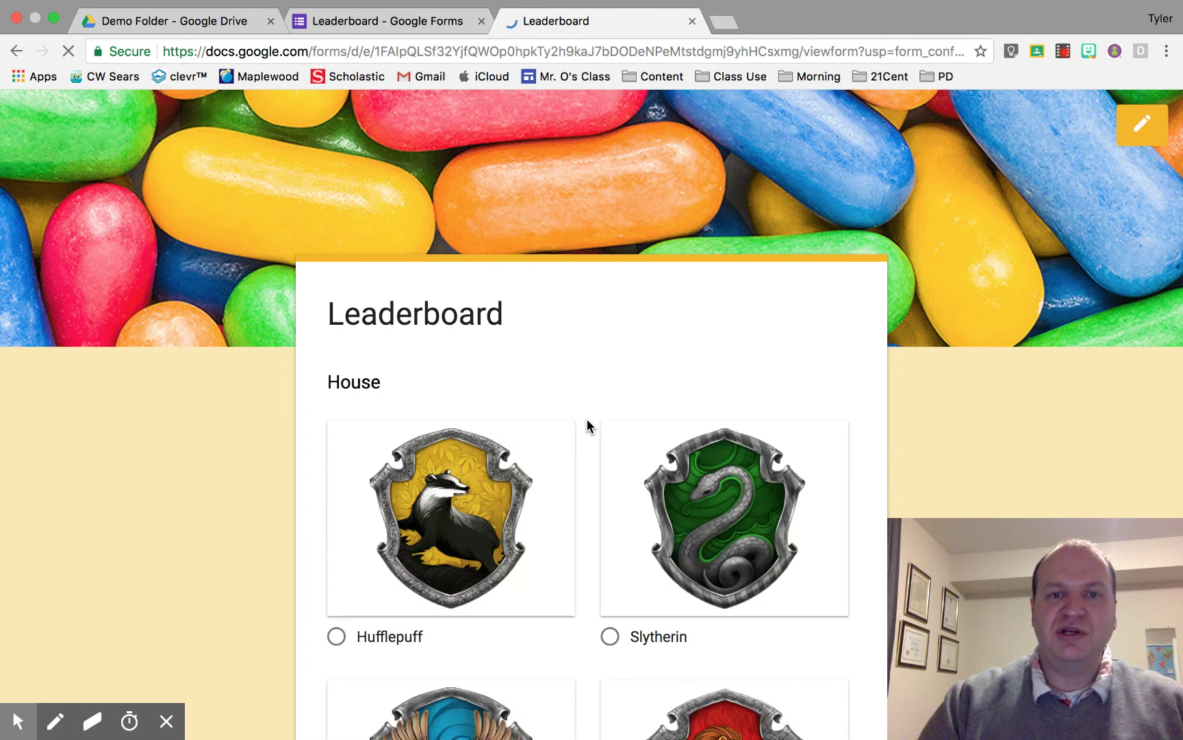
scroll(587, 421, down, 5)
click(336, 545)
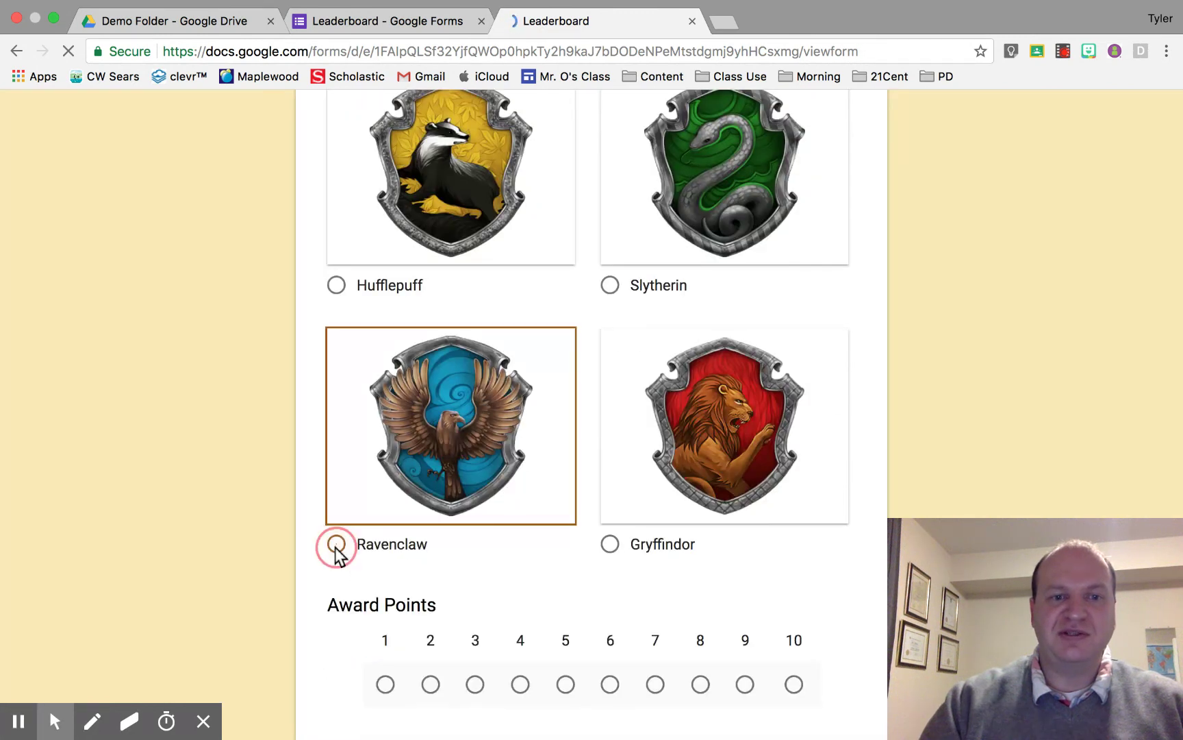
scroll(575, 548, down, 2)
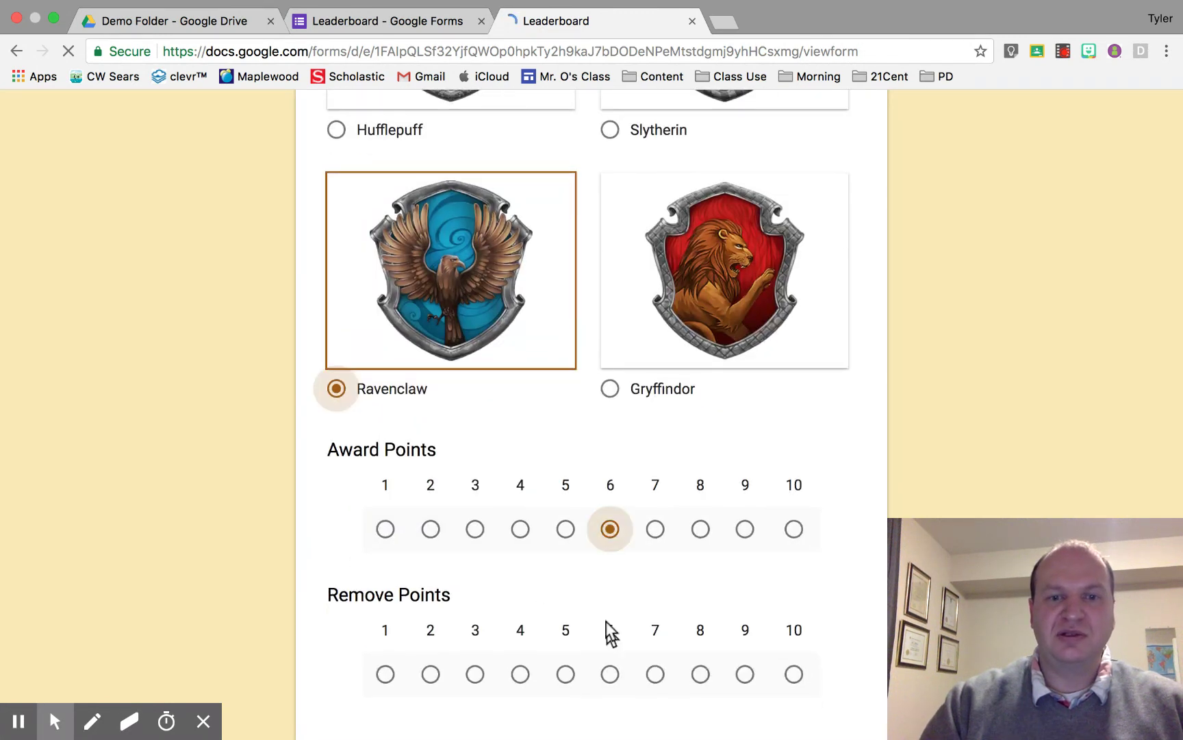
click(609, 677)
scroll(559, 641, down, 3)
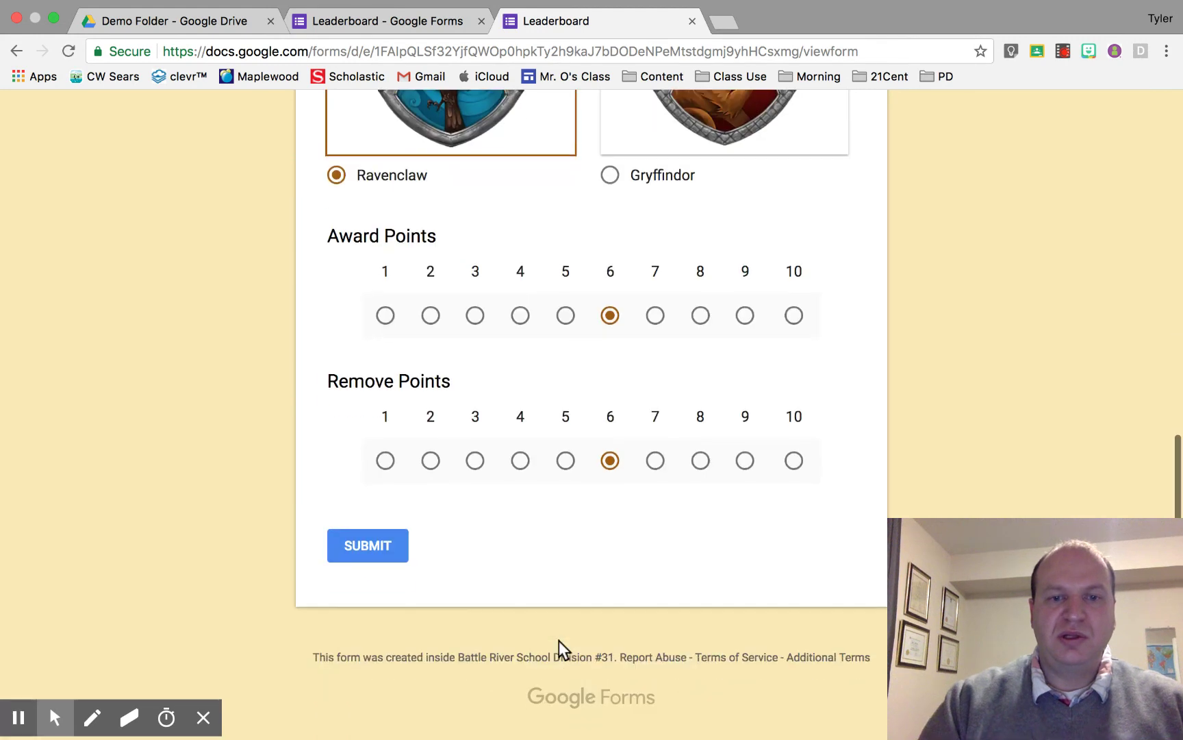
click(374, 552)
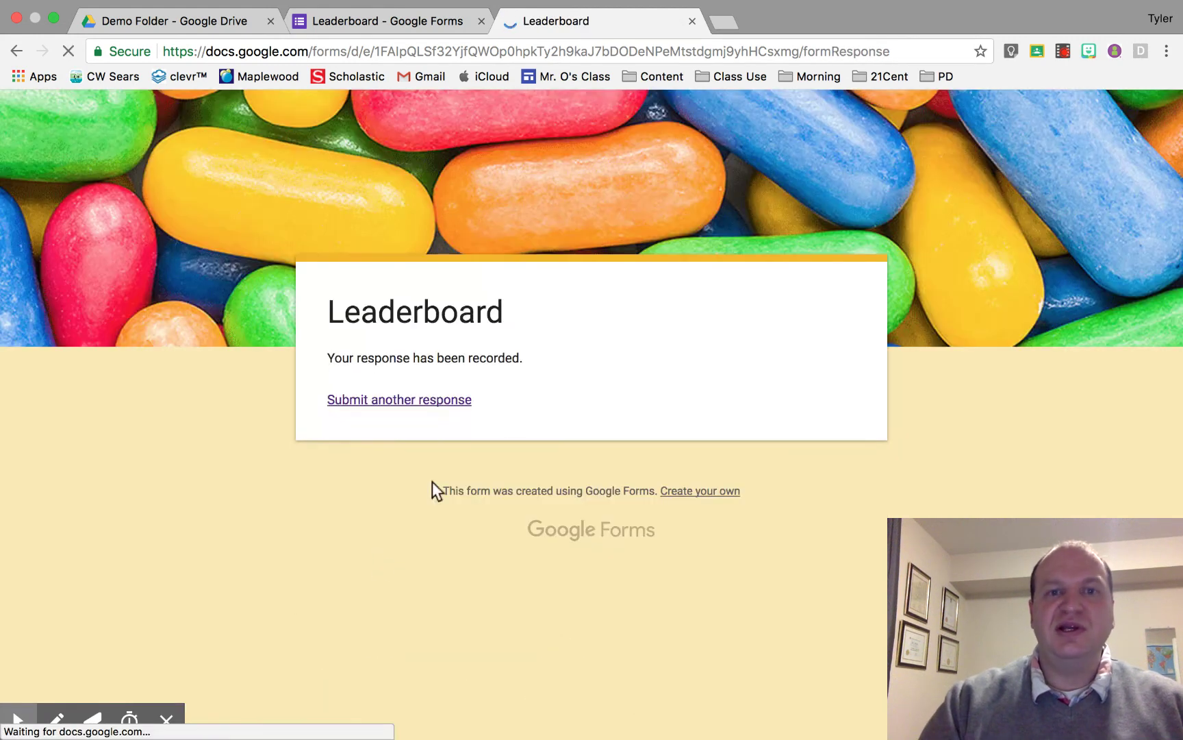
Submit another response for Gryffindor with Award Points 4 and Remove Points 6, and close the form preview
click(425, 402)
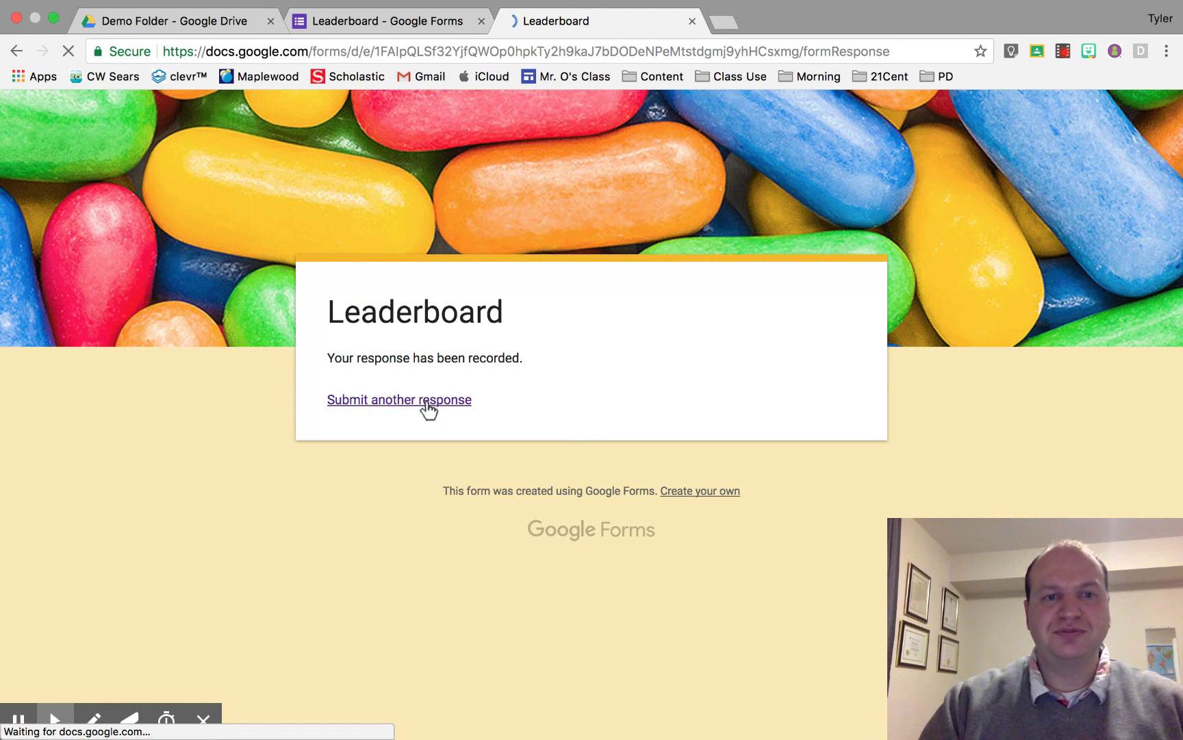
scroll(734, 443, down, 5)
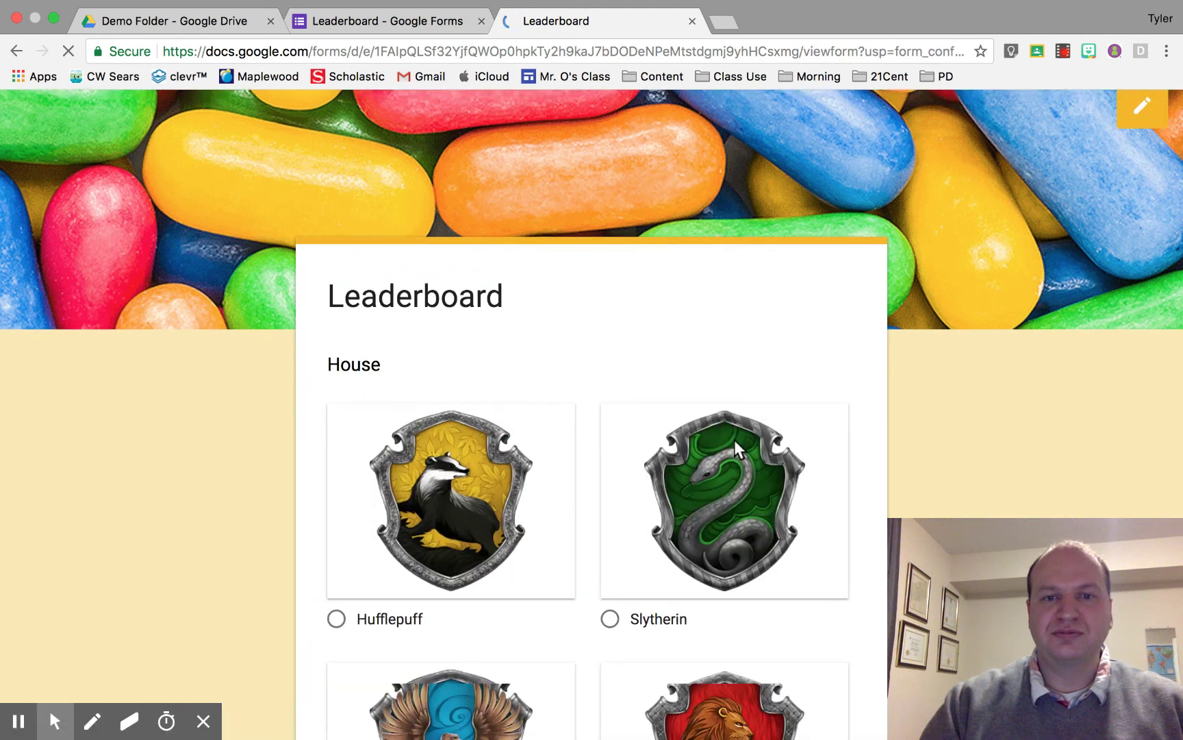
scroll(610, 636, down, 3)
click(609, 636)
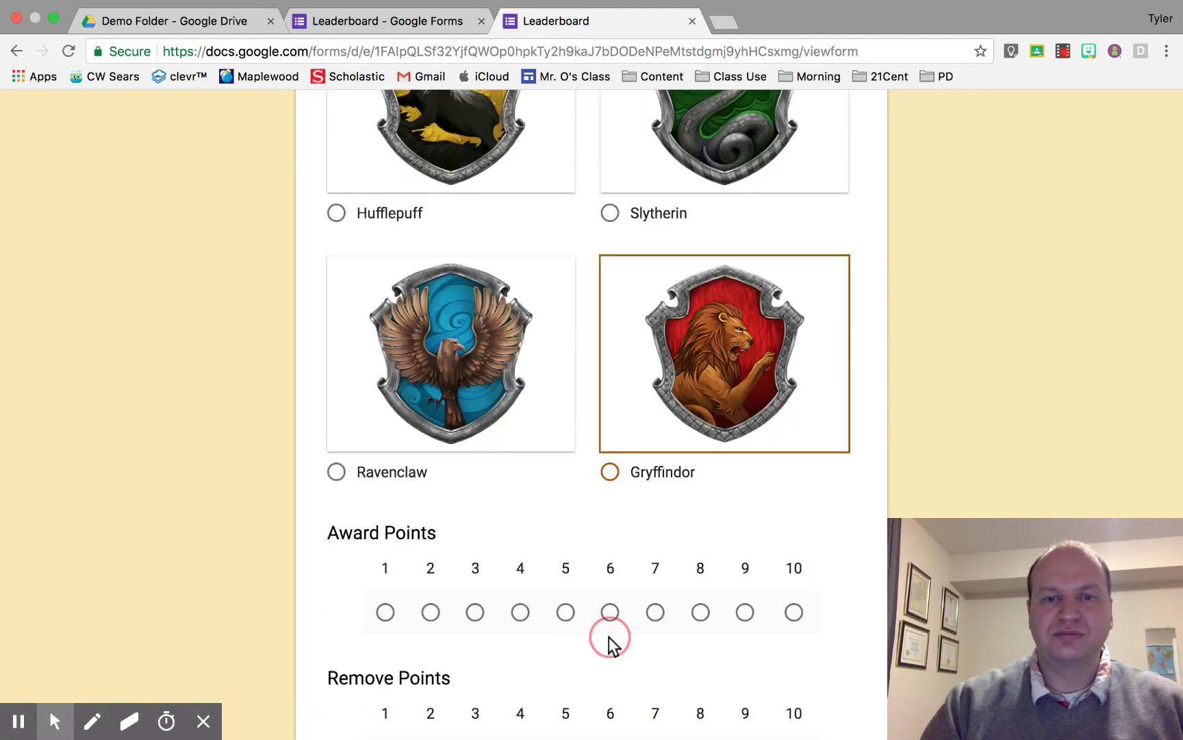
click(521, 613)
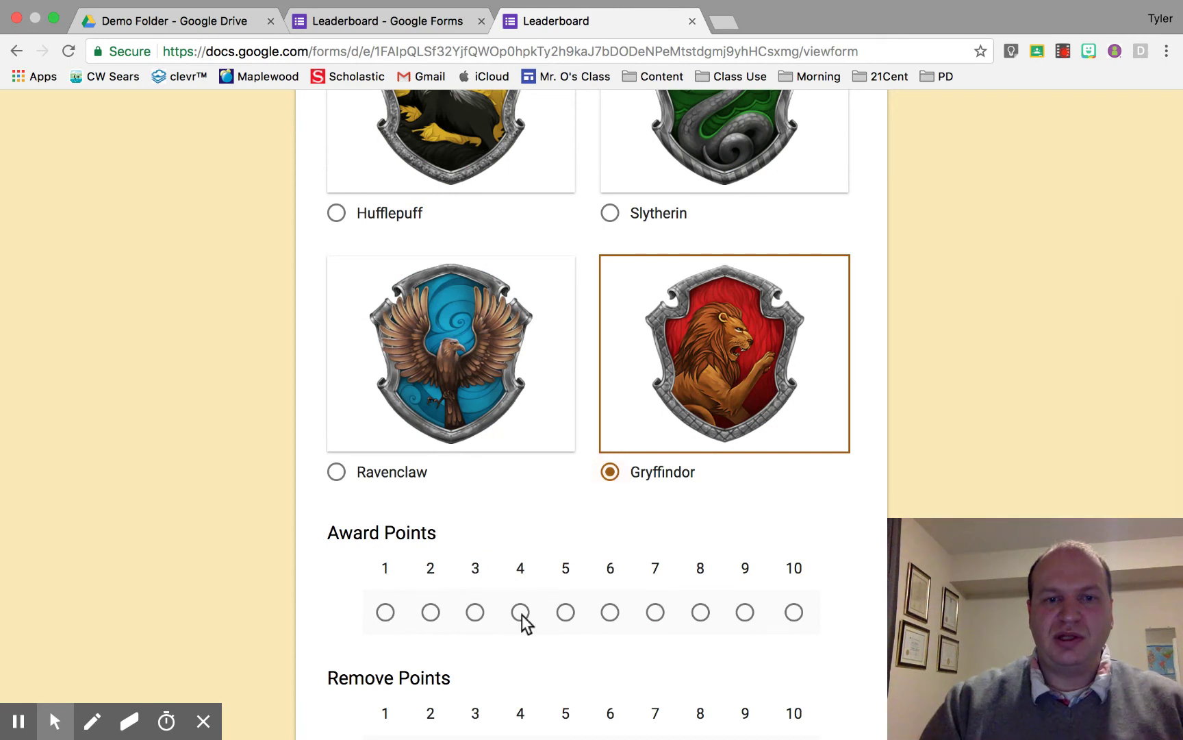
scroll(644, 677, down, 3)
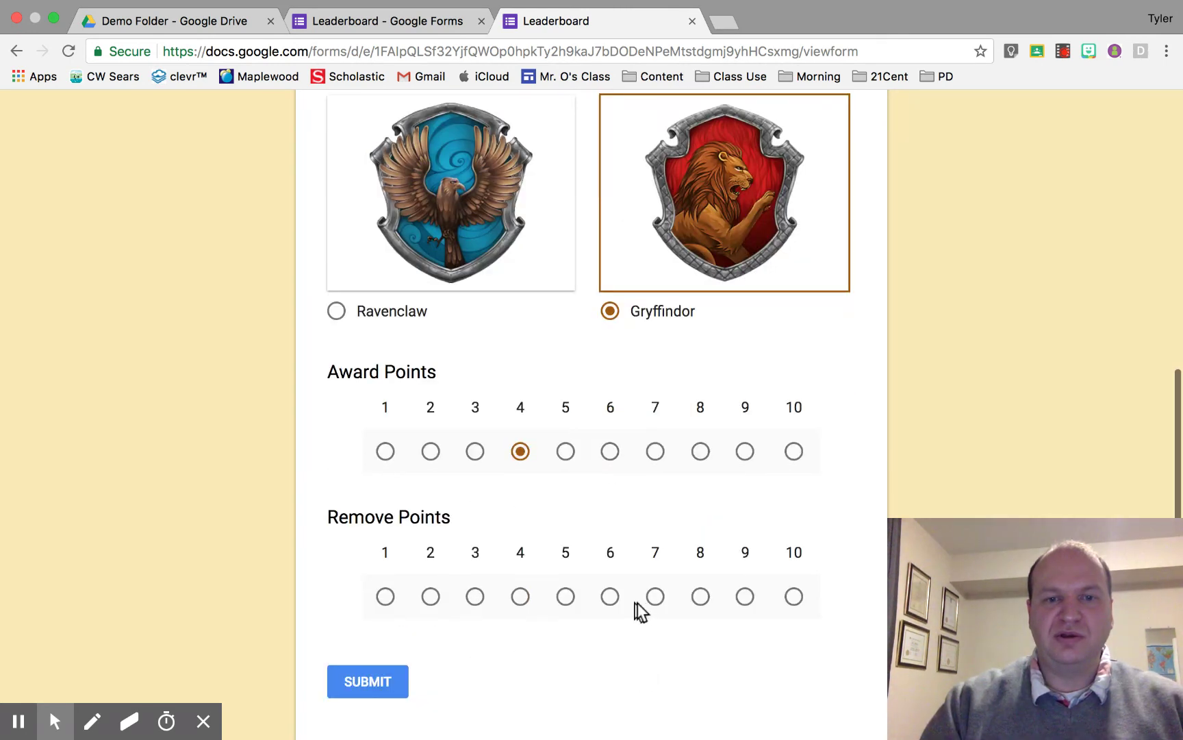
click(611, 597)
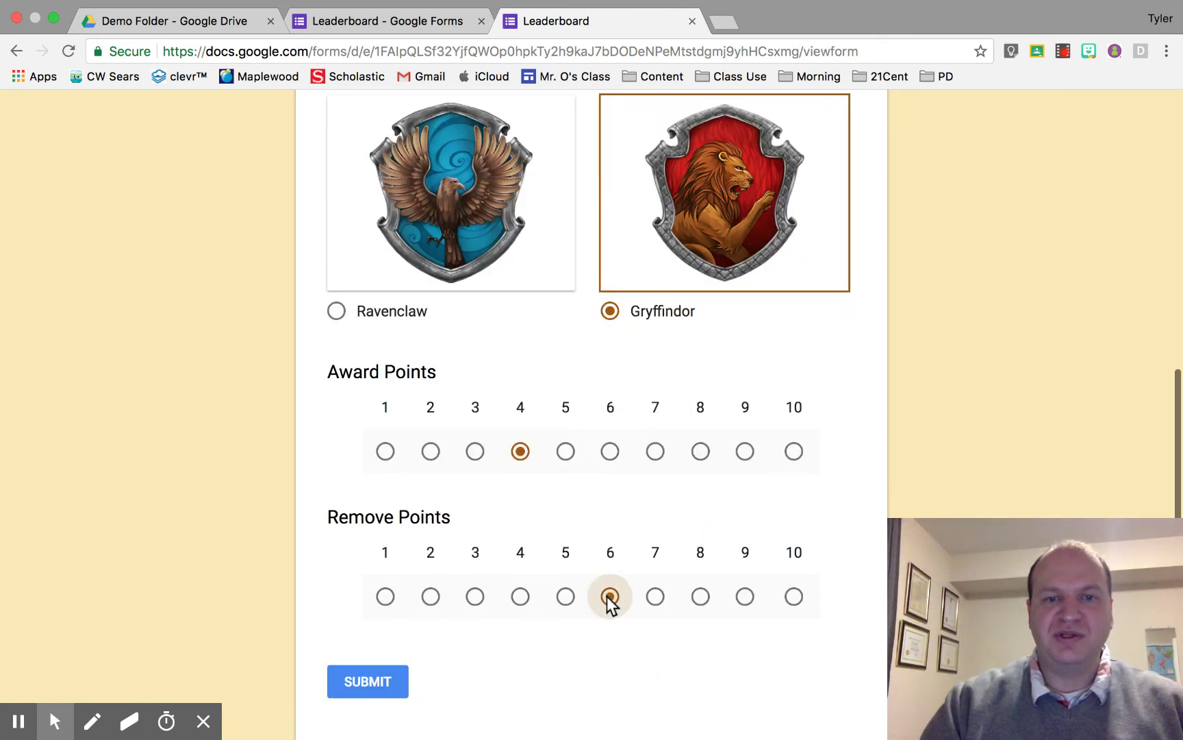
click(363, 681)
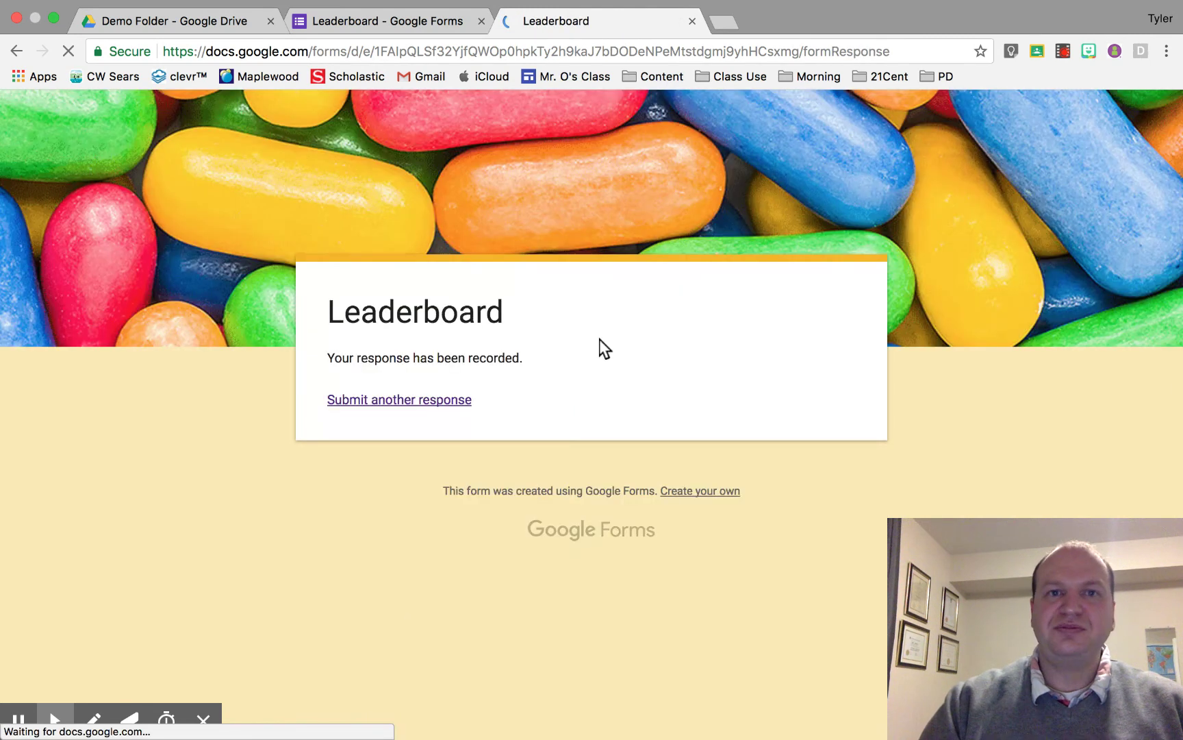
click(693, 21)
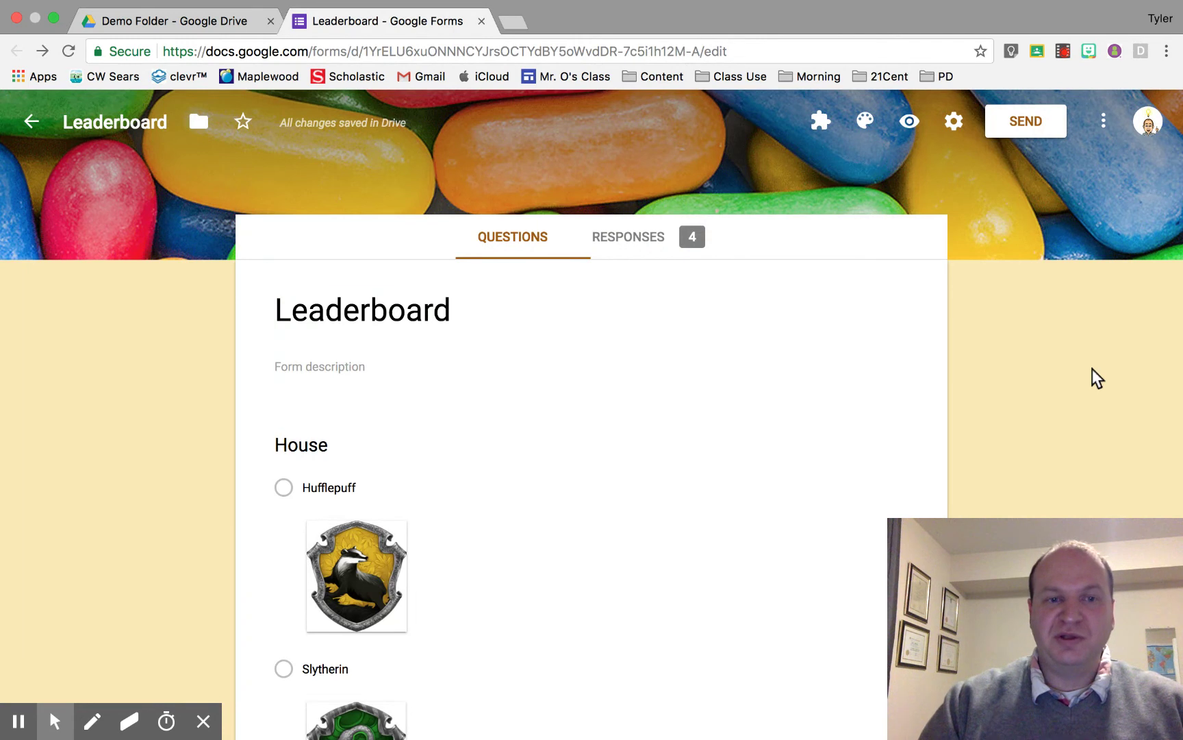
scroll(1092, 369, down, 5)
scroll(1092, 369, up, 5)
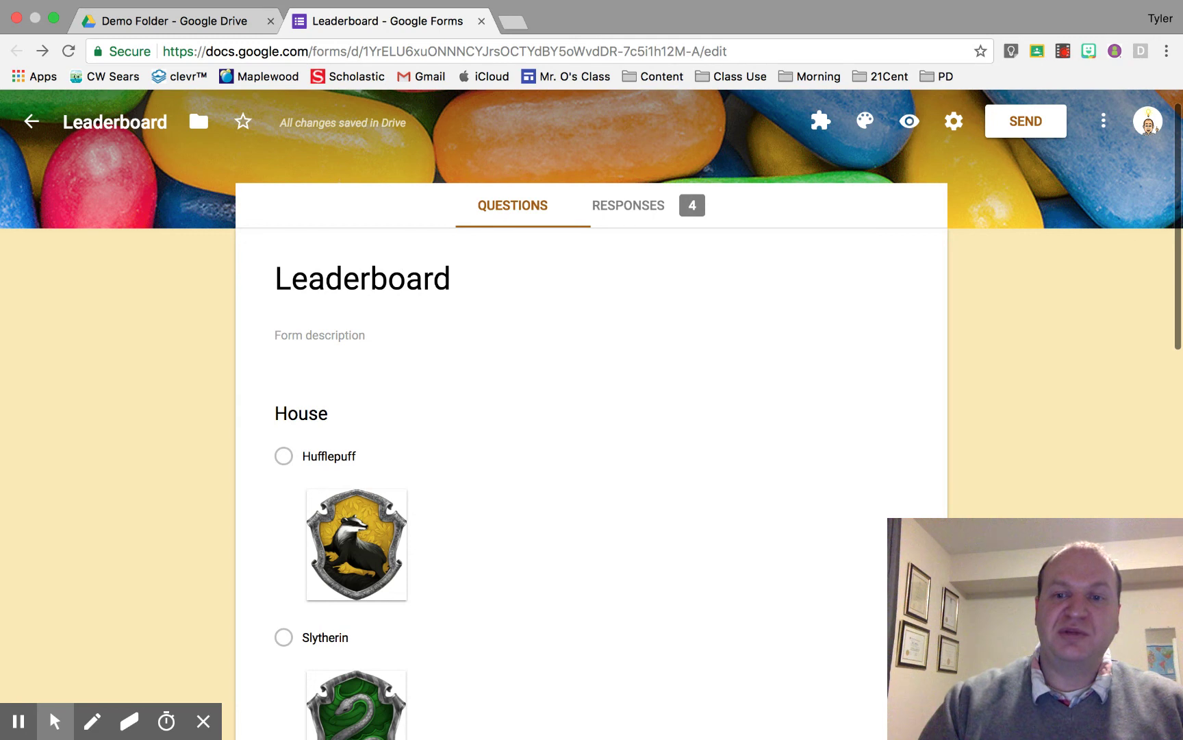
scroll(1023, 425, down, 10)
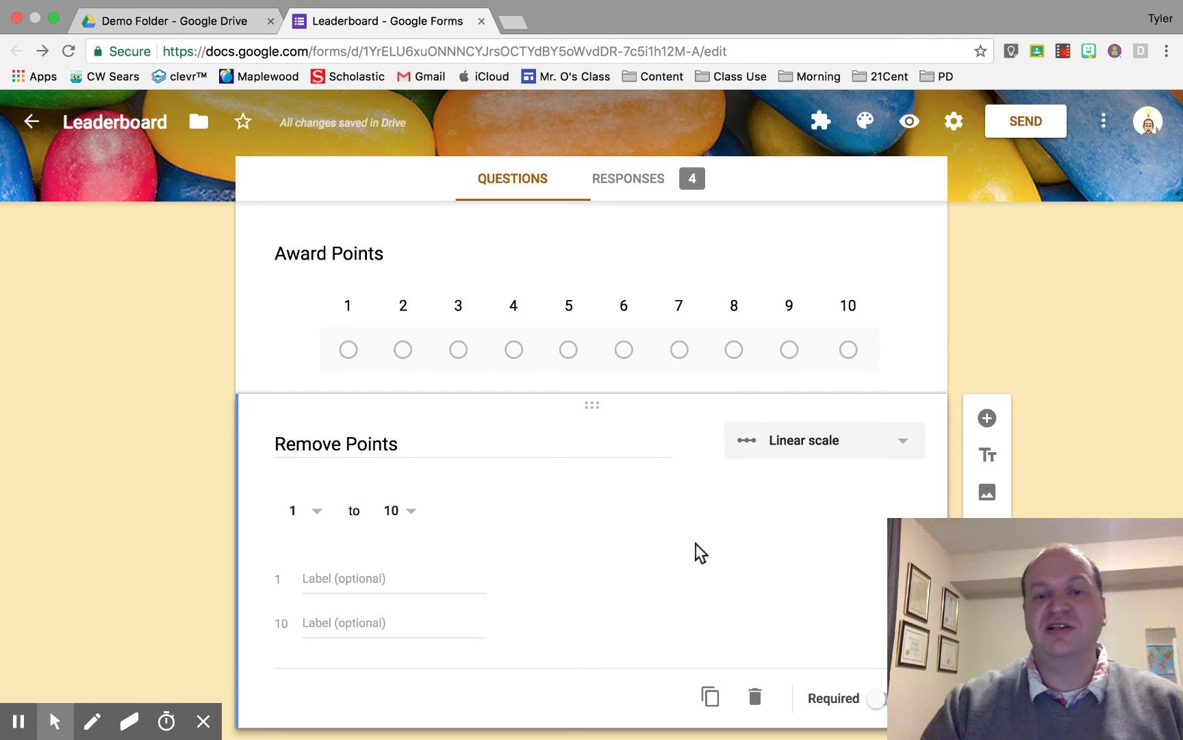
scroll(696, 542, down, 1)
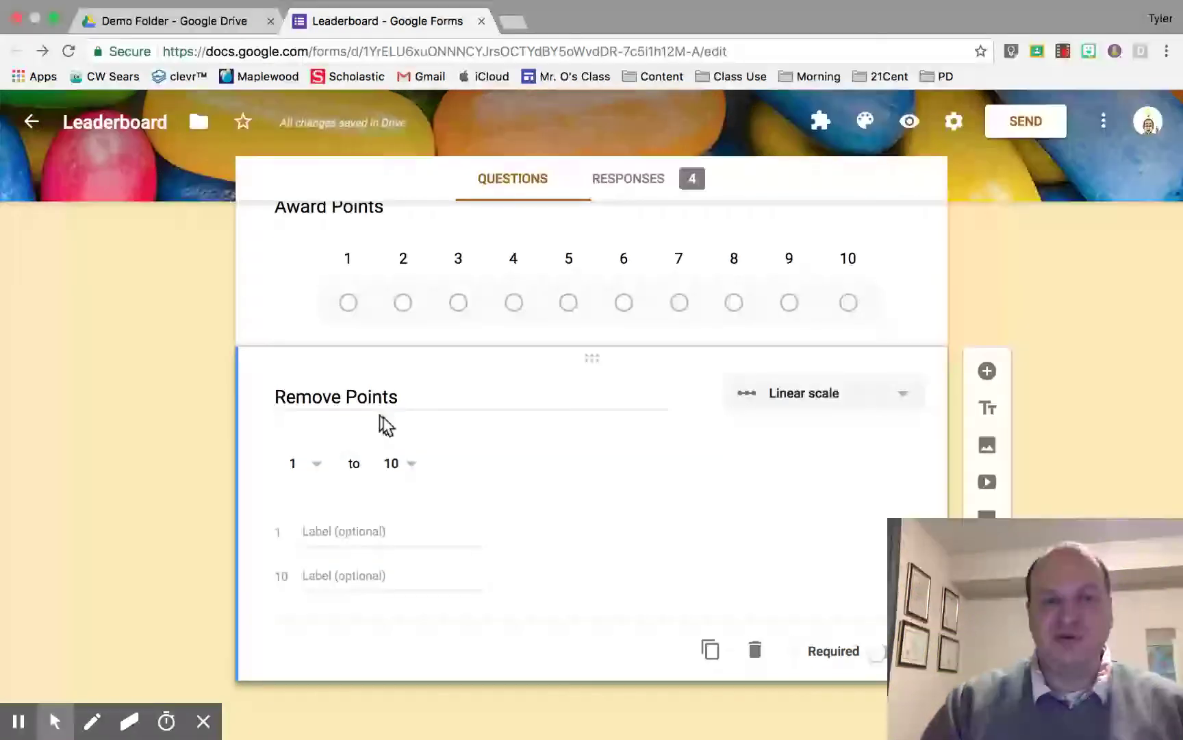